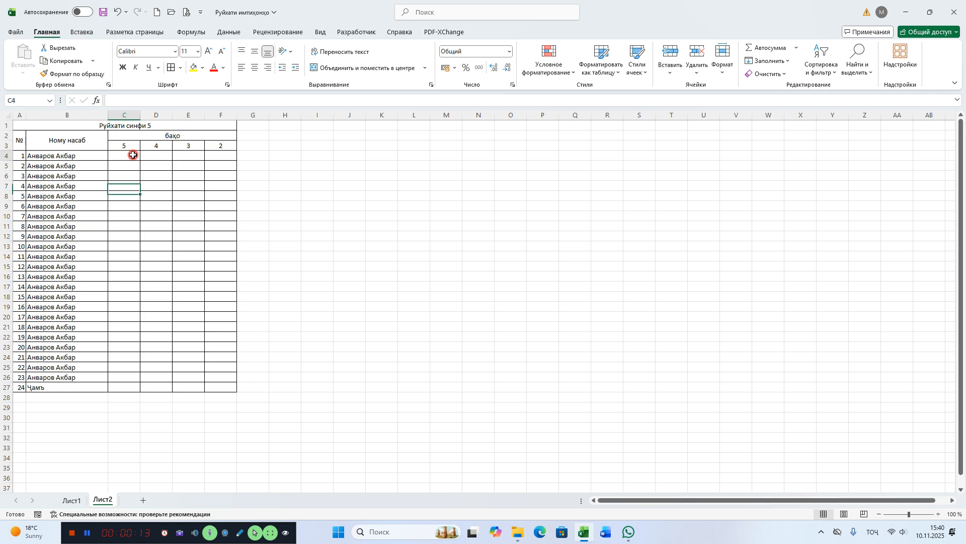
# Examine the empty cells of the grade columns 5, 4, 3 and 2 and the student names in B4:B26.
pyautogui.click(155, 156)
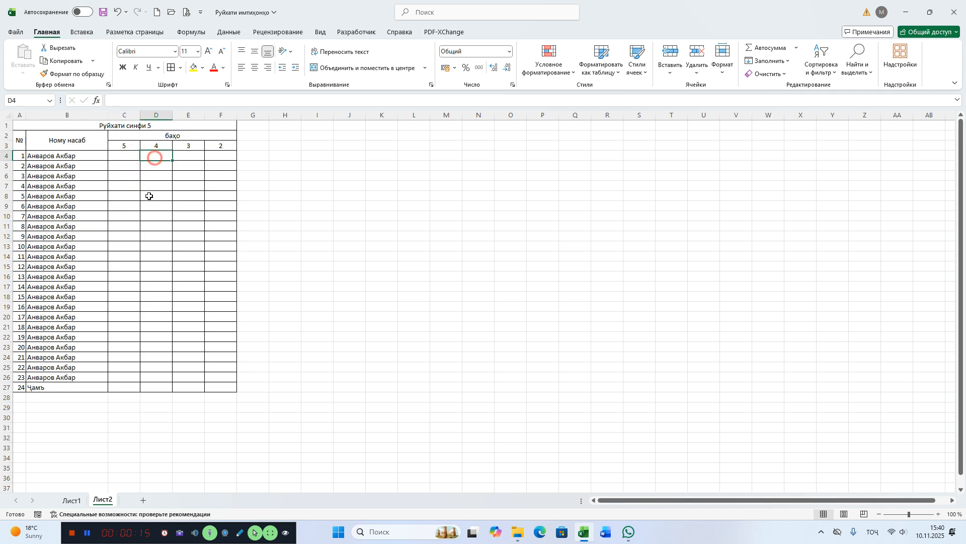
pyautogui.click(192, 156)
pyautogui.click(227, 157)
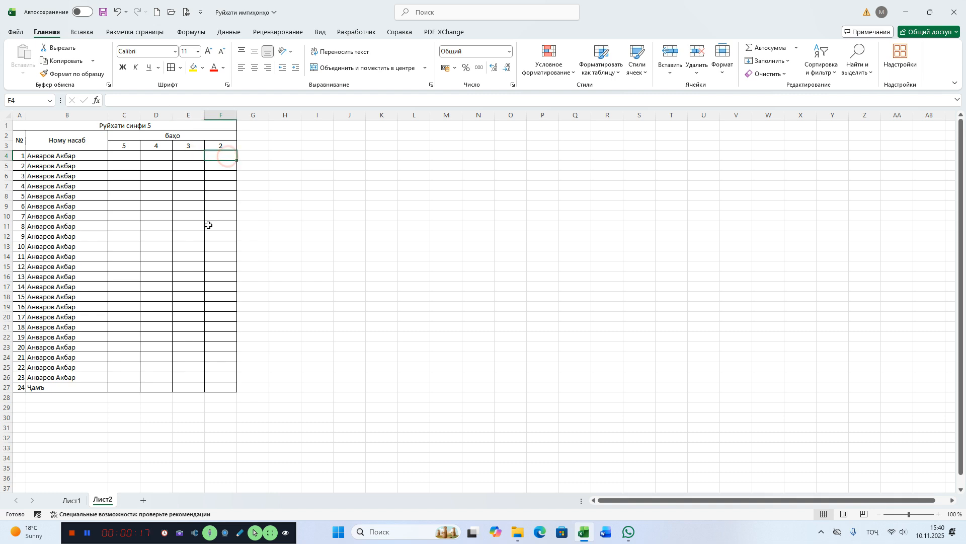
pyautogui.click(126, 376)
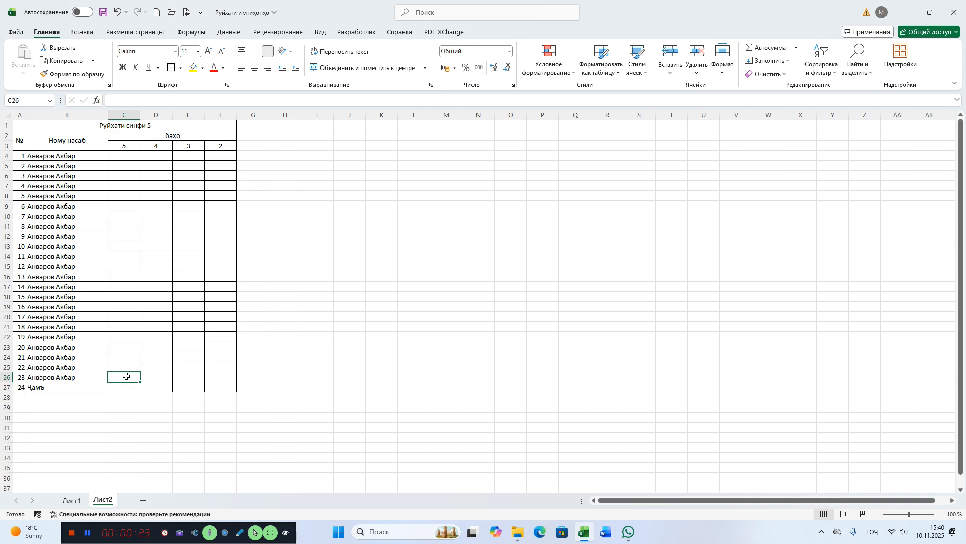
pyautogui.click(126, 357)
pyautogui.click(126, 326)
pyautogui.click(125, 296)
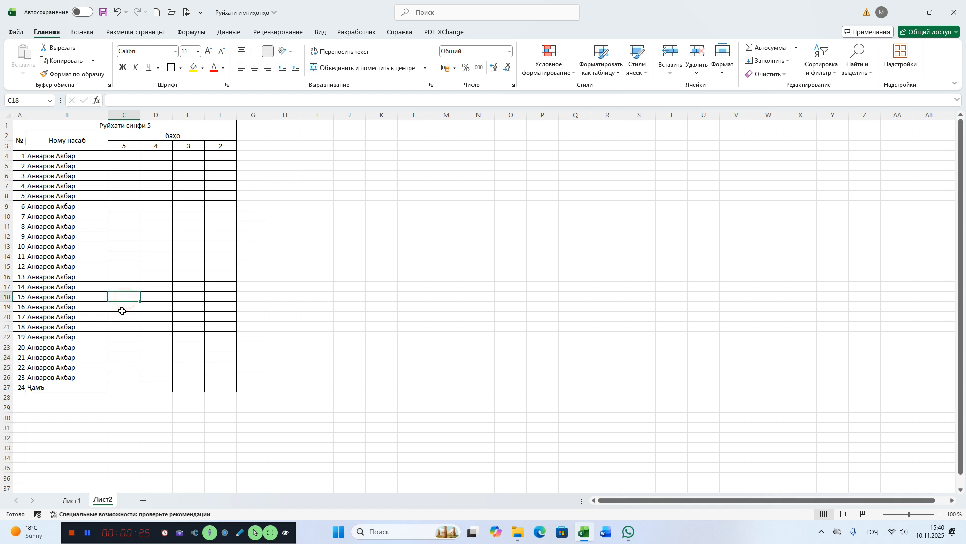
pyautogui.click(157, 347)
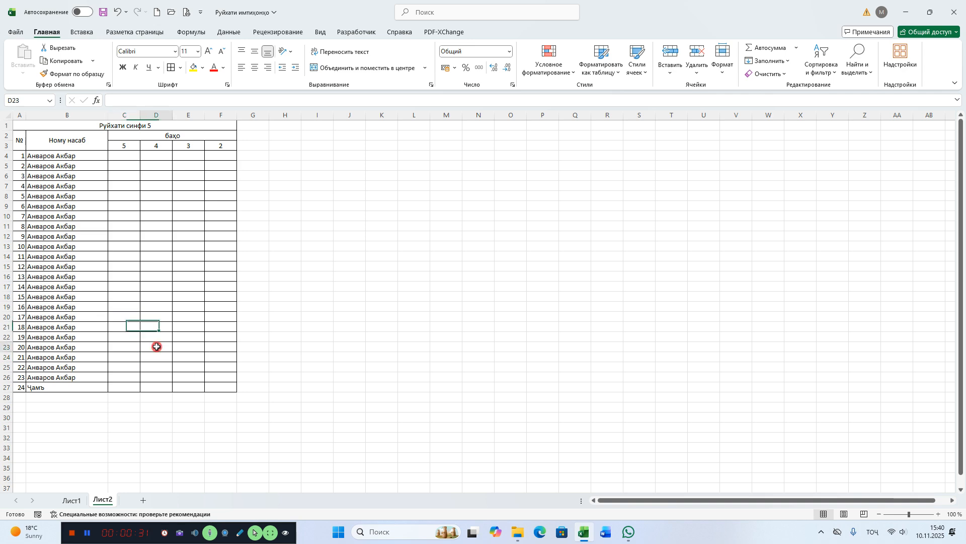
pyautogui.click(194, 345)
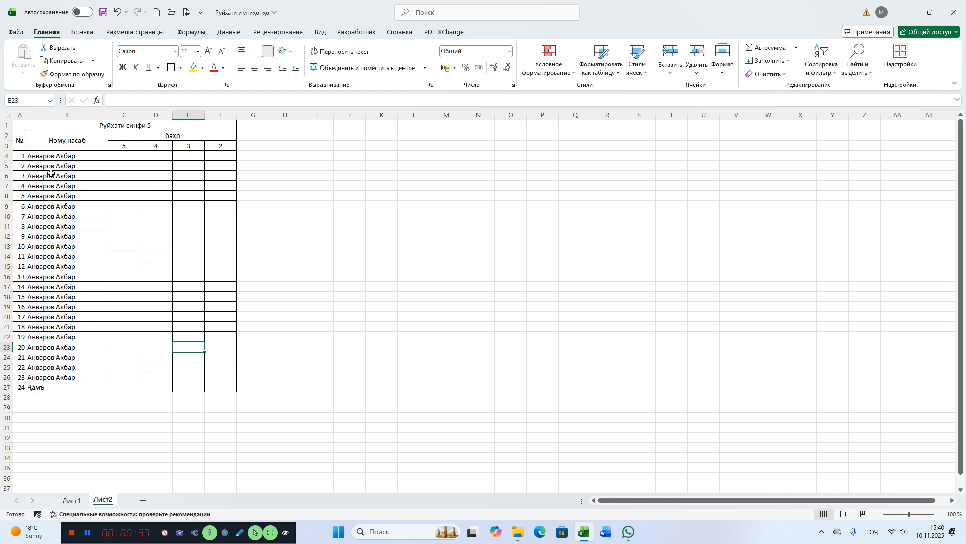
pyautogui.click(67, 157)
pyautogui.click(60, 172)
pyautogui.moveTo(57, 155); pyautogui.dragTo(64, 373)
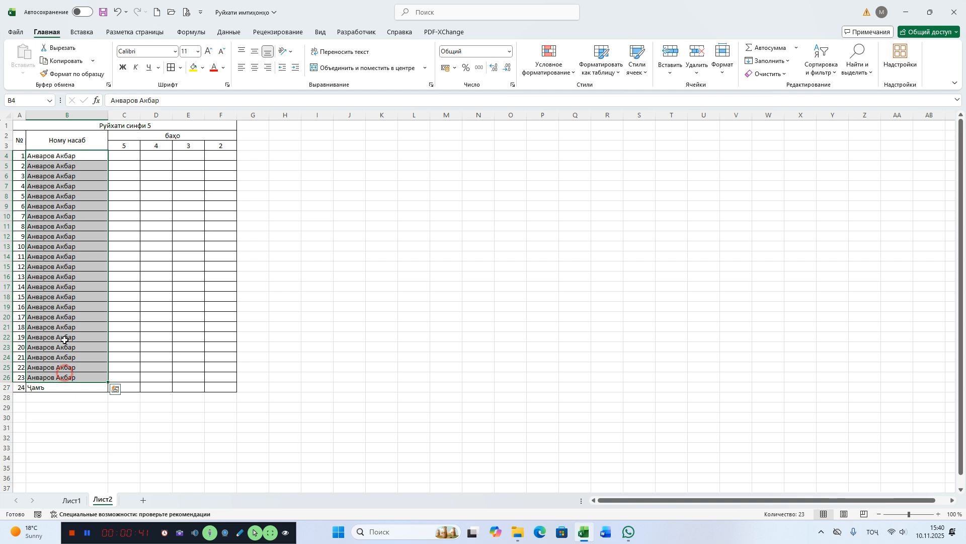
pyautogui.click(71, 246)
pyautogui.click(71, 306)
pyautogui.click(78, 364)
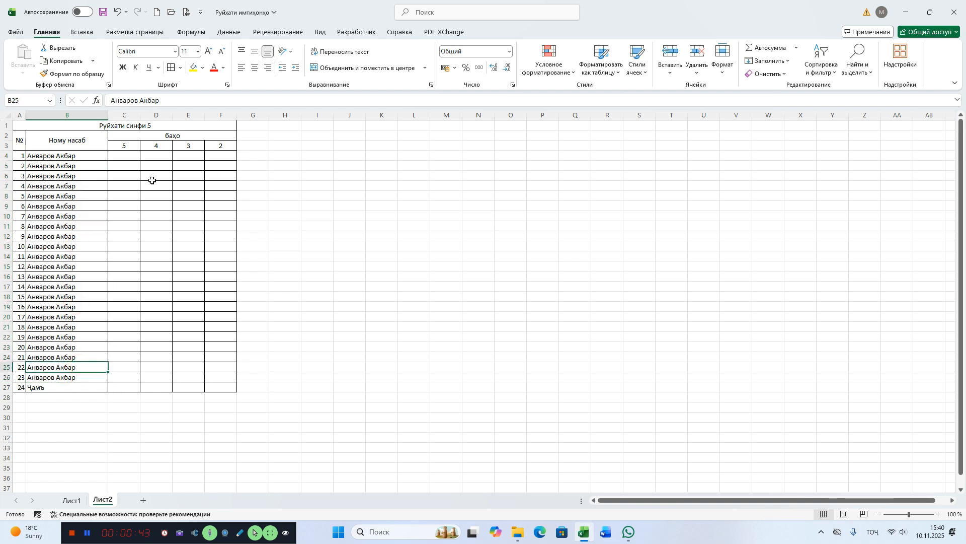
# Enter the grade 5 in cells C4 and C7 for students 1 and 4.
pyautogui.click(123, 157)
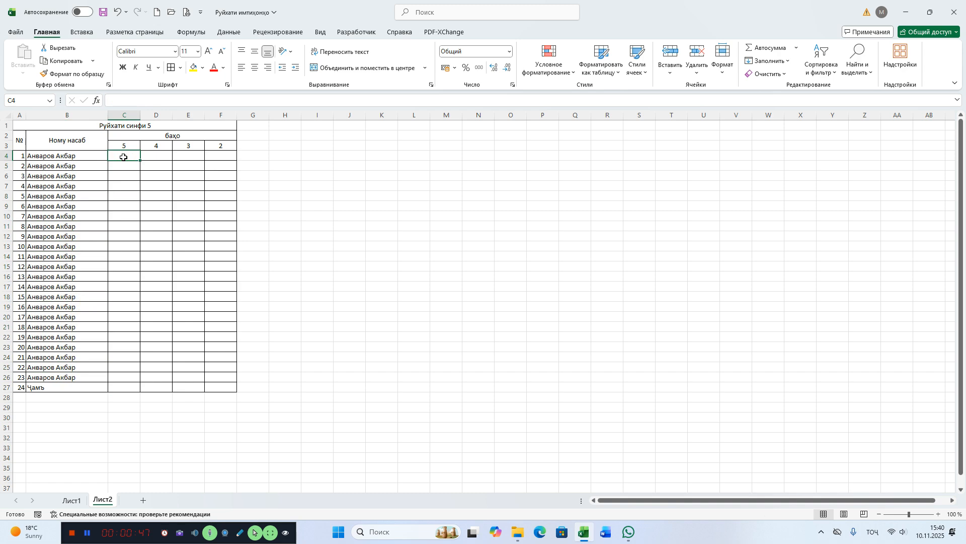
pyautogui.write('5')
pyautogui.press('Return')
pyautogui.press('Return')
pyautogui.press('Return')
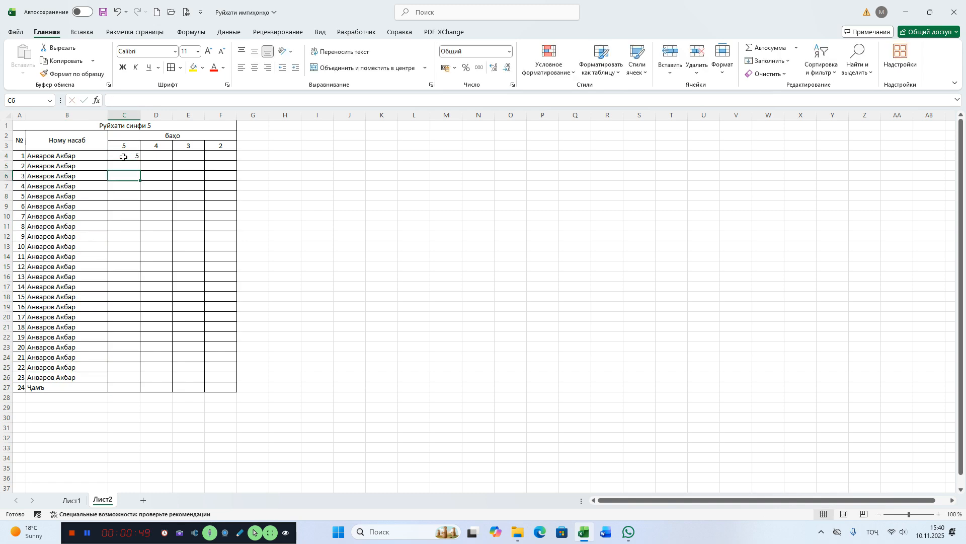
pyautogui.write('5')
pyautogui.press('Return')
# Enter the grade 5 in cell C17 for student 14.
pyautogui.press('Return')
pyautogui.press('Return')
pyautogui.press('Return')
pyautogui.press('Return')
pyautogui.press('Return')
pyautogui.press('Return')
pyautogui.press('Return')
pyautogui.press('Return')
pyautogui.press('Return')
pyautogui.write('6')
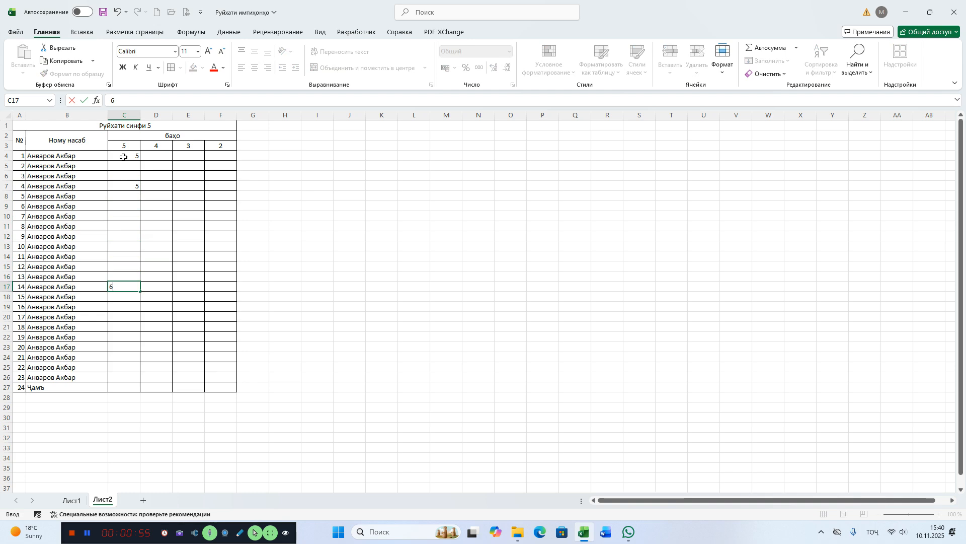
pyautogui.press('Return')
# Enter the grade 4 in cell D10 for student 7.
pyautogui.press('Return')
pyautogui.press('Return')
pyautogui.press('Return')
pyautogui.press('Return')
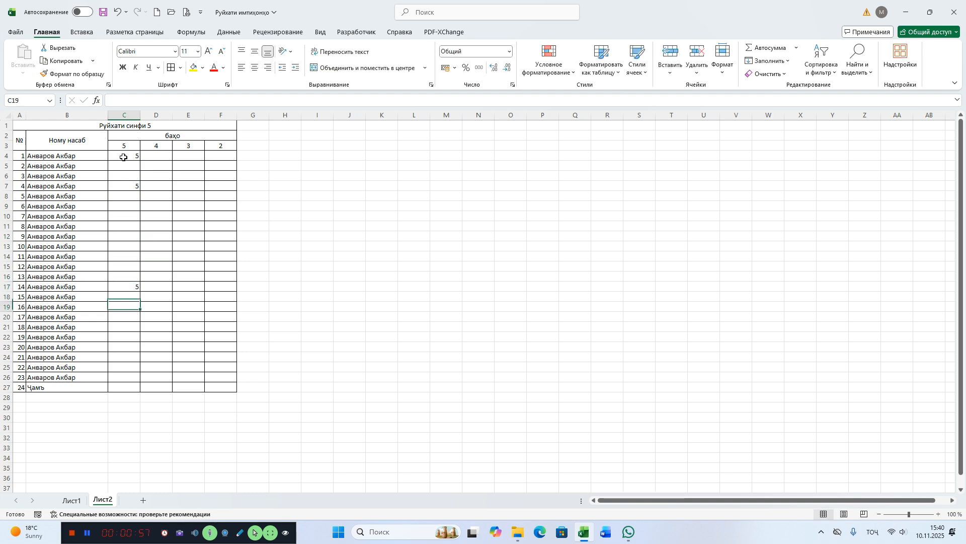
pyautogui.press('Right')
pyautogui.press('Up')
pyautogui.press('Up')
pyautogui.press('Up')
pyautogui.press('Up')
pyautogui.press('Up')
pyautogui.press('Up')
pyautogui.press('Up')
pyautogui.press('Up')
pyautogui.press('Up')
pyautogui.press('Up')
pyautogui.press('Up')
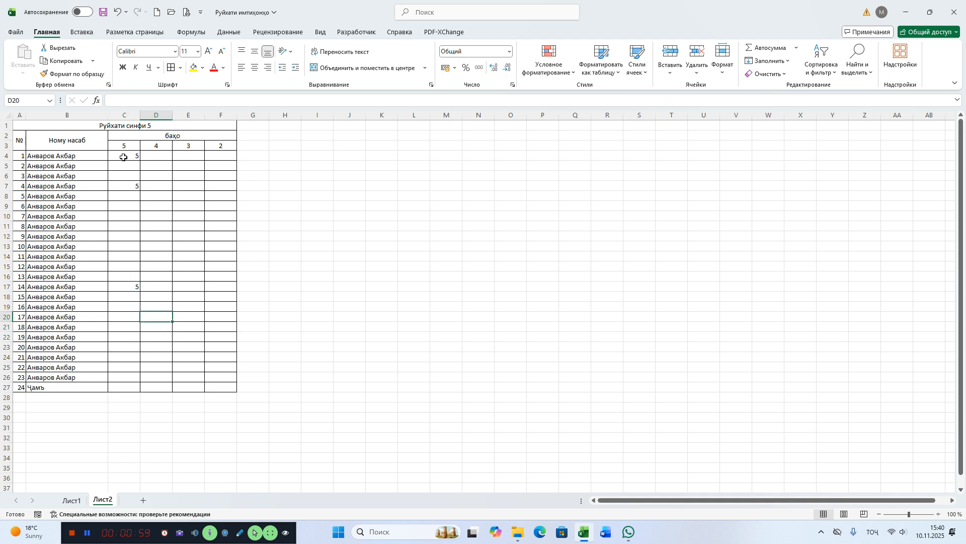
pyautogui.press('Up')
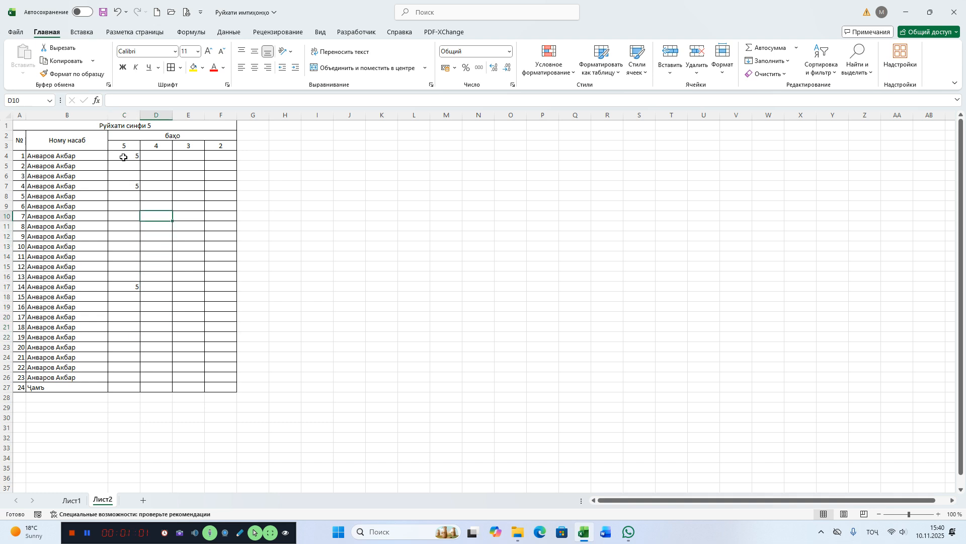
pyautogui.write('8')
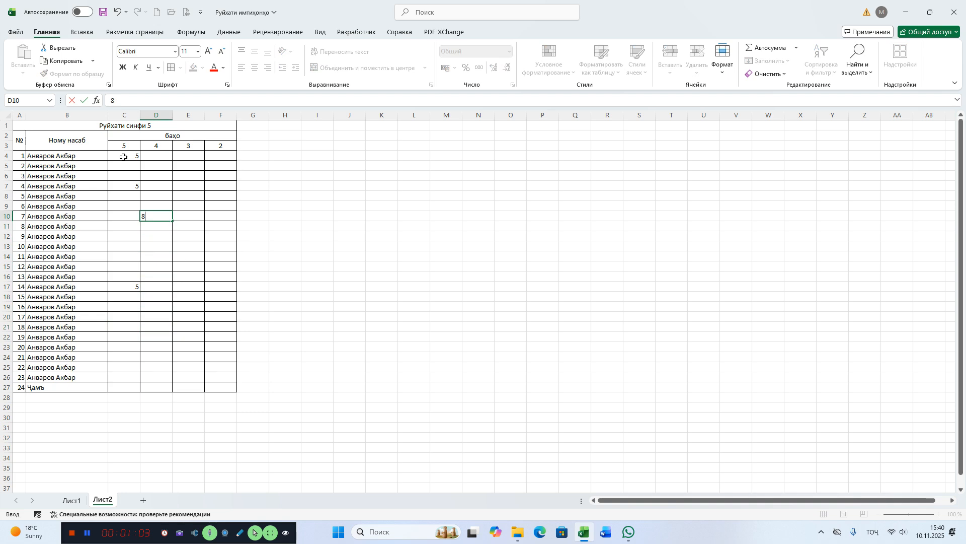
pyautogui.press('Down')
# Enter the grade 4 in cells D14 and D23 for students 11 and 20.
pyautogui.press('Down')
pyautogui.press('Down')
pyautogui.press('Down')
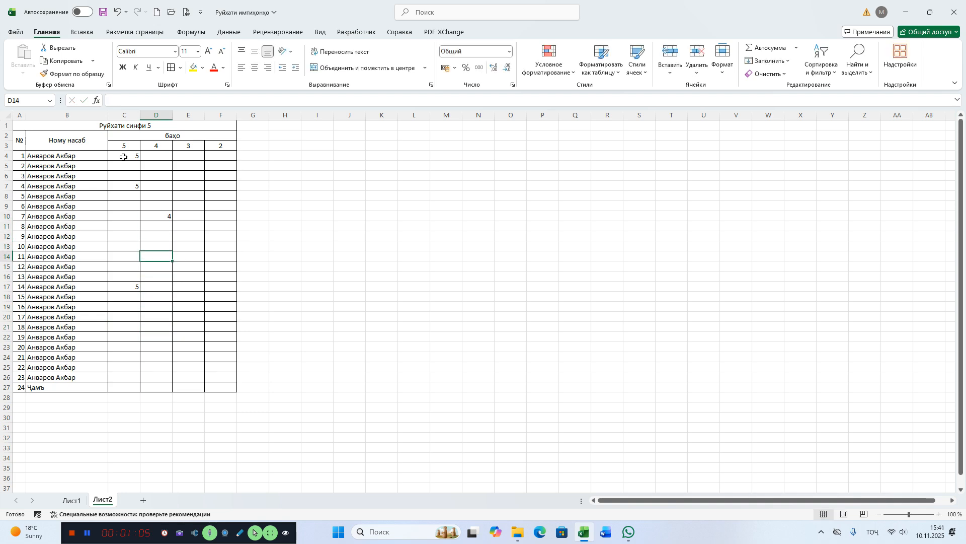
pyautogui.write('7')
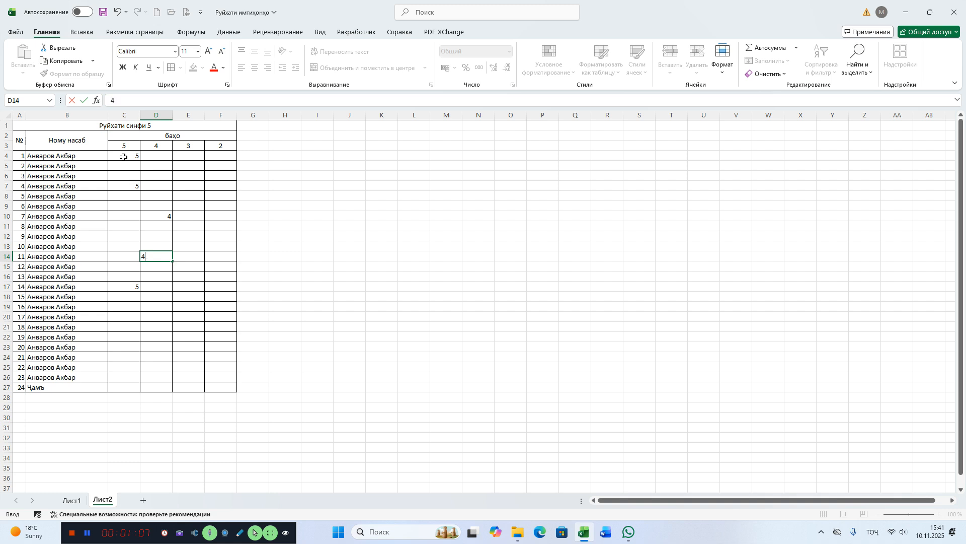
pyautogui.press('Down')
pyautogui.press('Down')
pyautogui.press('Down')
pyautogui.press('Down')
pyautogui.press('Down')
pyautogui.press('Down')
pyautogui.press('Down')
pyautogui.press('Down')
pyautogui.press('Down')
pyautogui.write('4')
pyautogui.press('Down')
# Enter the grade 3 in cells E25, E20 and E16 for students 22, 17 and 13.
pyautogui.press('Right')
pyautogui.press('Down')
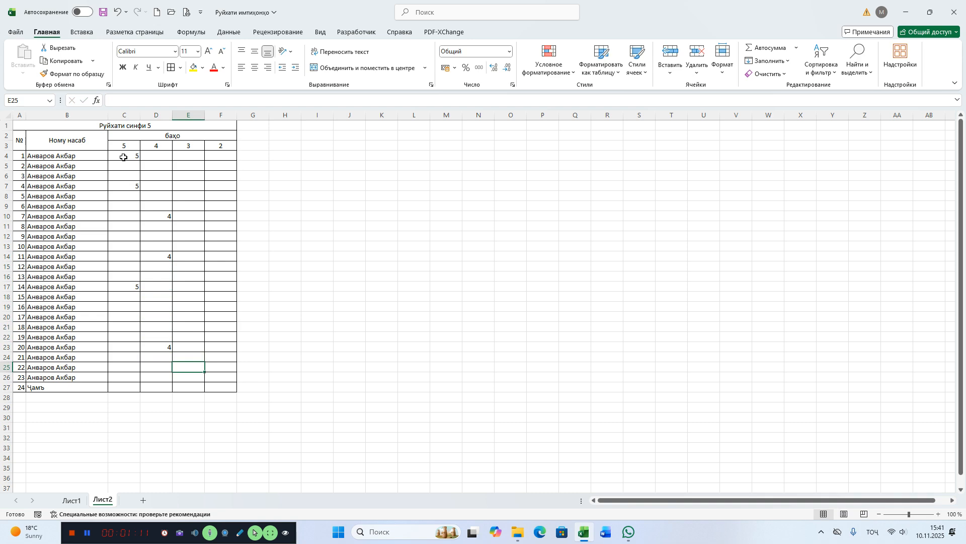
pyautogui.write('3')
pyautogui.press('Up')
pyautogui.press('Up')
pyautogui.press('Up')
pyautogui.press('Up')
pyautogui.press('Up')
pyautogui.write('3')
pyautogui.press('Up')
pyautogui.press('Up')
pyautogui.press('Up')
pyautogui.press('Up')
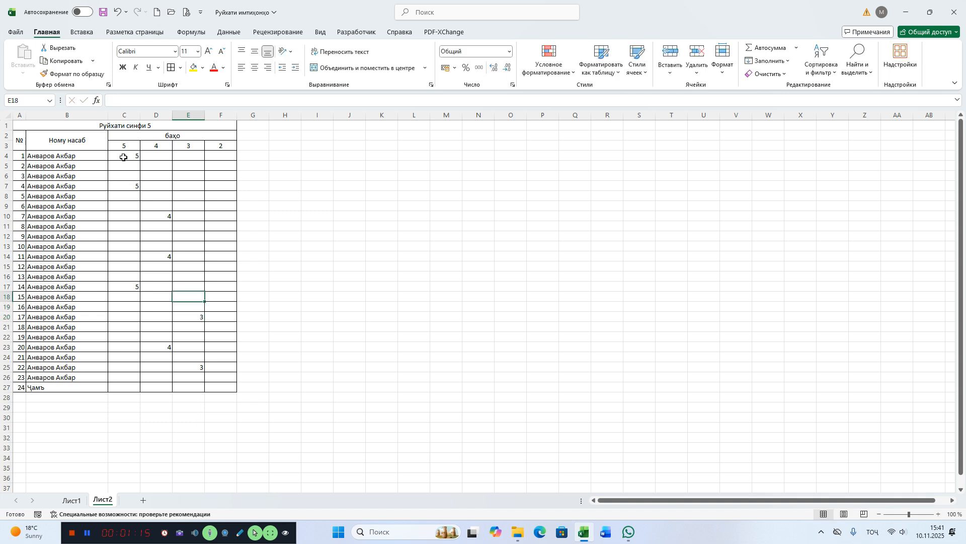
pyautogui.write('3')
pyautogui.press('Up')
# Enter the grade 3 in cells E11 and E6 for students 8 and 3.
pyautogui.press('Up')
pyautogui.press('Up')
pyautogui.press('Up')
pyautogui.press('Up')
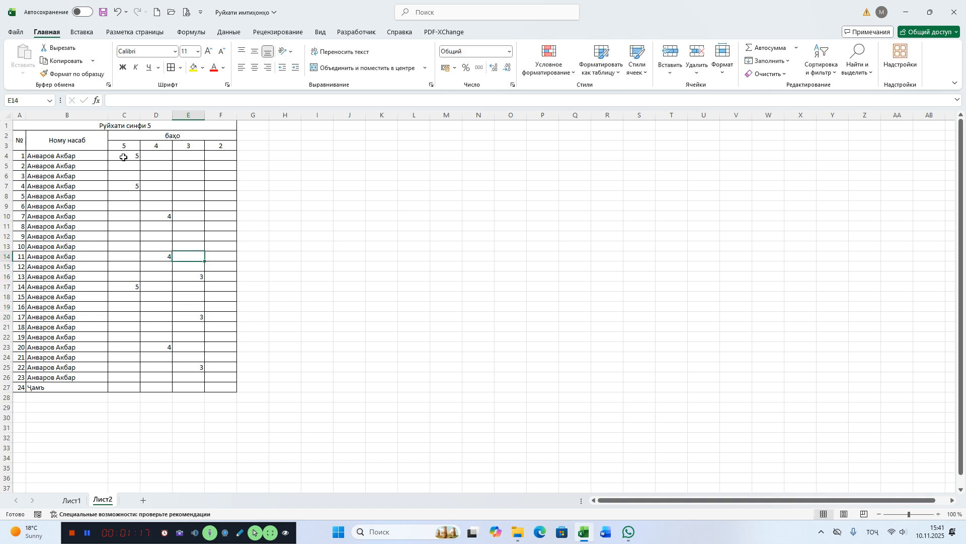
pyautogui.write('3')
pyautogui.press('Up')
pyautogui.press('Up')
pyautogui.press('Up')
pyautogui.press('Up')
pyautogui.press('Up')
pyautogui.write('3')
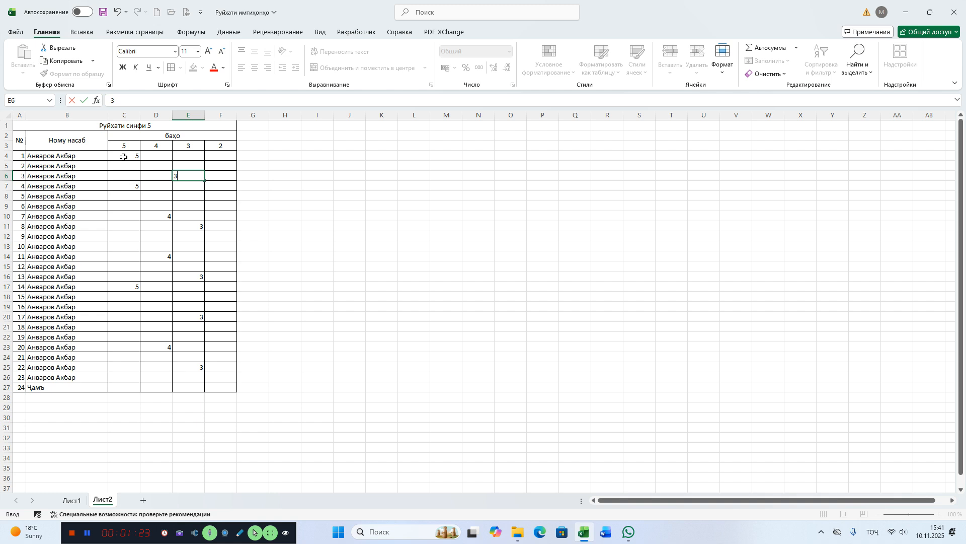
pyautogui.click(130, 158)
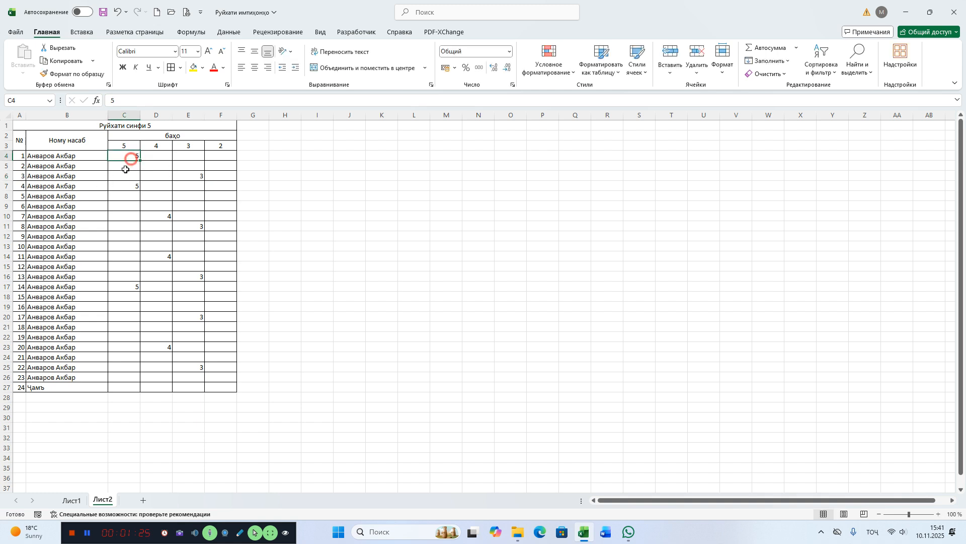
# Examine the grades entered in column C, the student names and the empty total cells C27:F27.
pyautogui.click(127, 187)
pyautogui.click(132, 158)
pyautogui.click(124, 186)
pyautogui.click(131, 280)
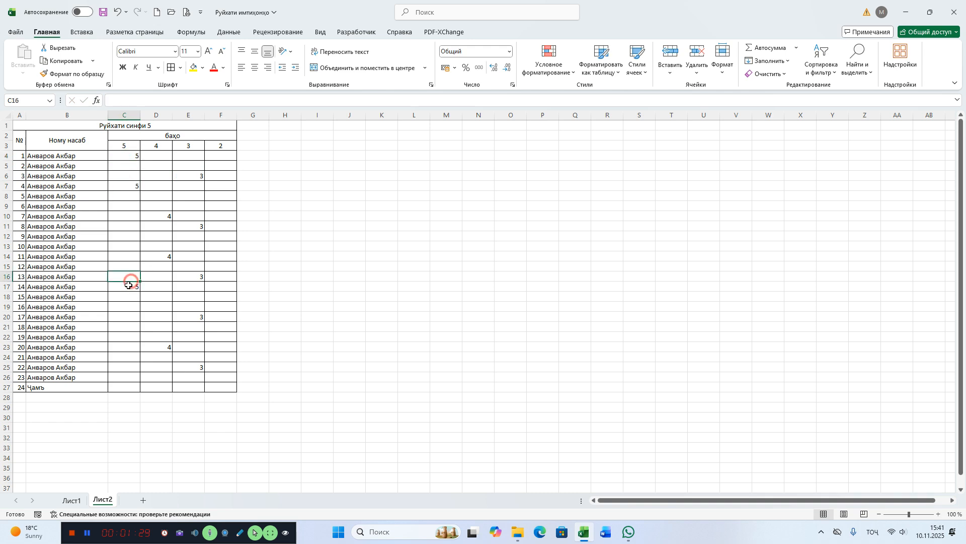
pyautogui.moveTo(46, 157); pyautogui.dragTo(78, 379)
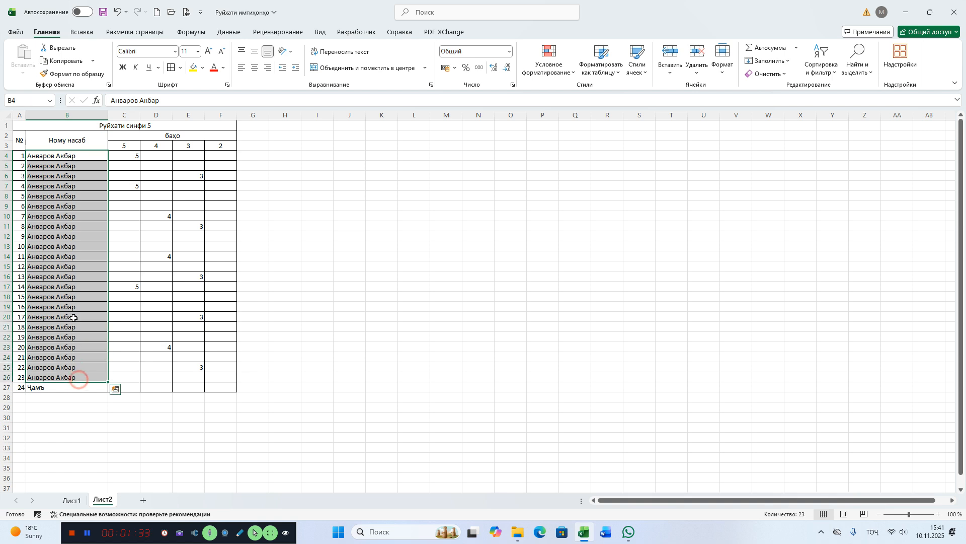
pyautogui.click(74, 161)
pyautogui.moveTo(134, 157); pyautogui.dragTo(127, 294)
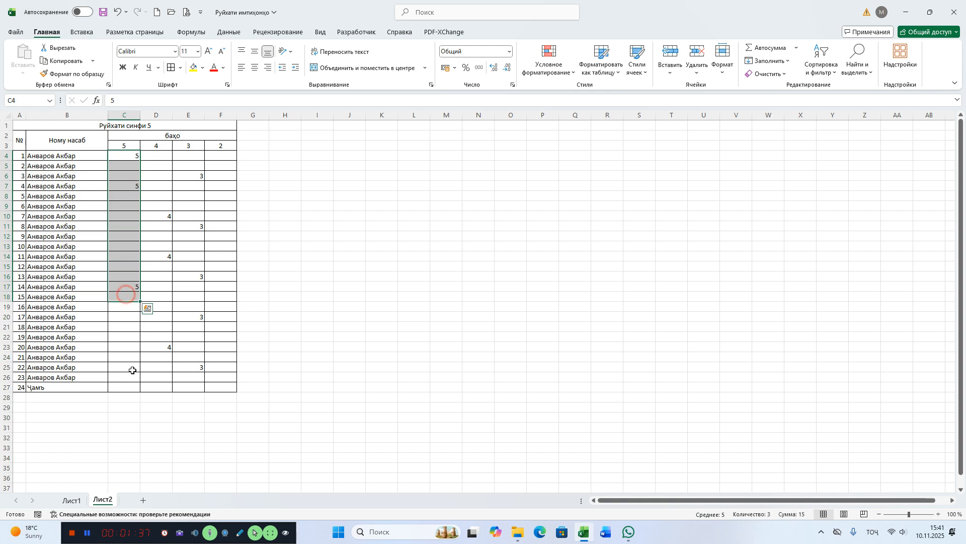
pyautogui.click(124, 389)
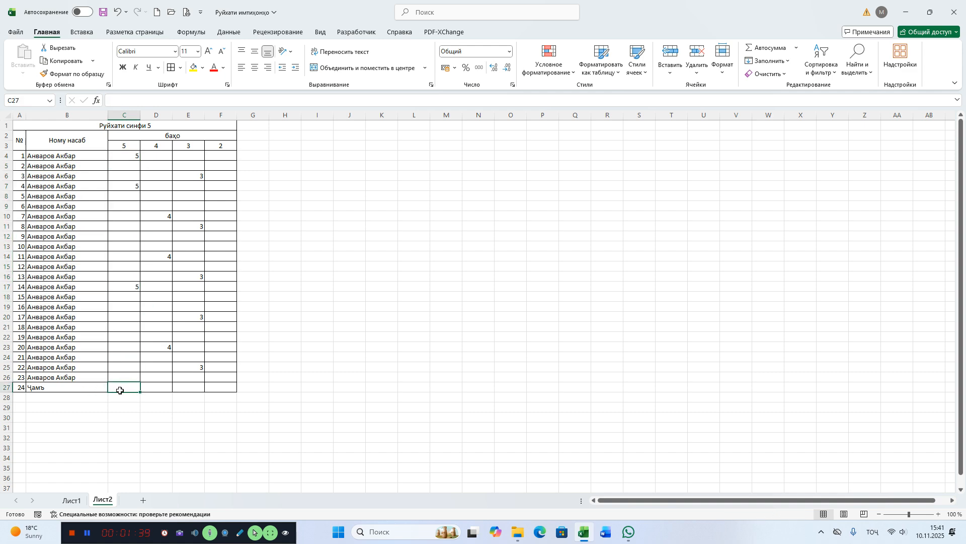
pyautogui.click(156, 390)
pyautogui.click(124, 388)
pyautogui.click(157, 390)
pyautogui.click(195, 390)
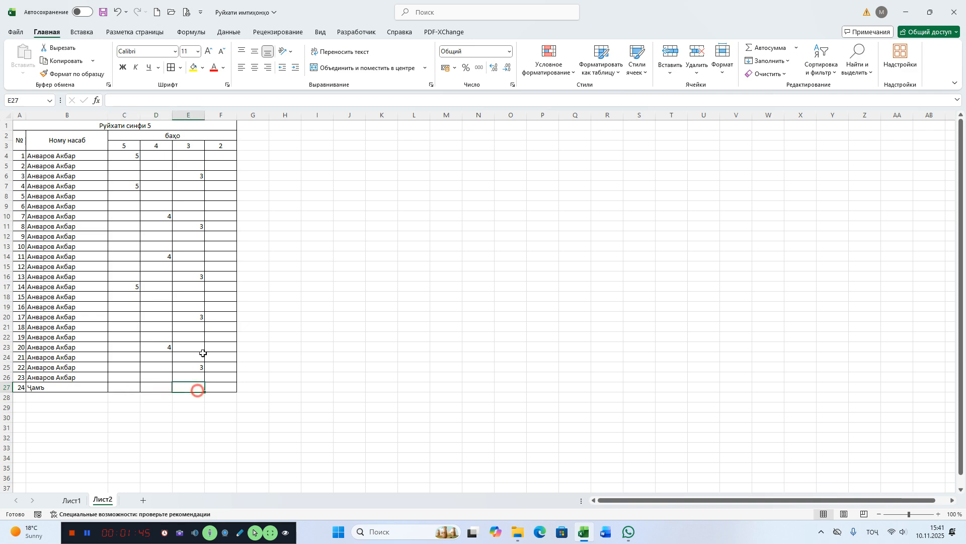
pyautogui.click(227, 388)
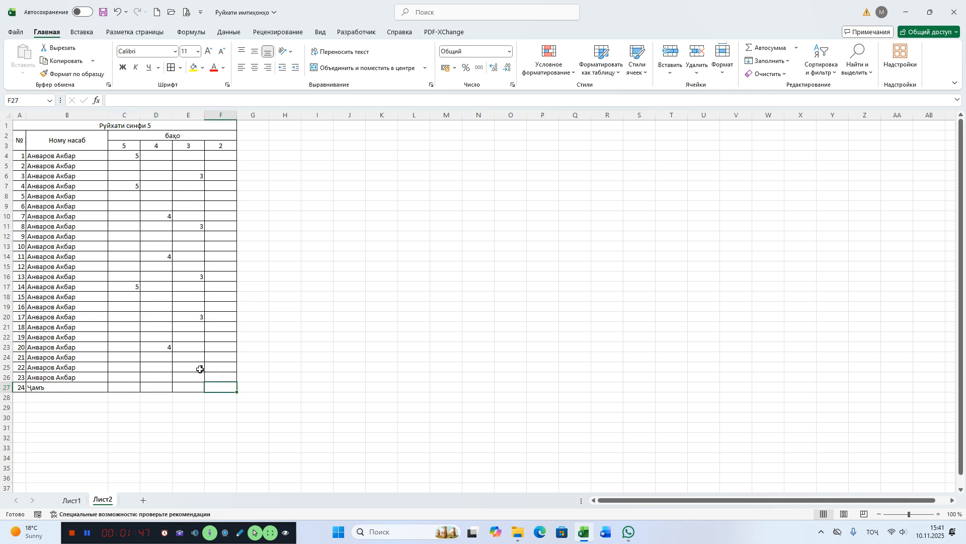
pyautogui.click(128, 387)
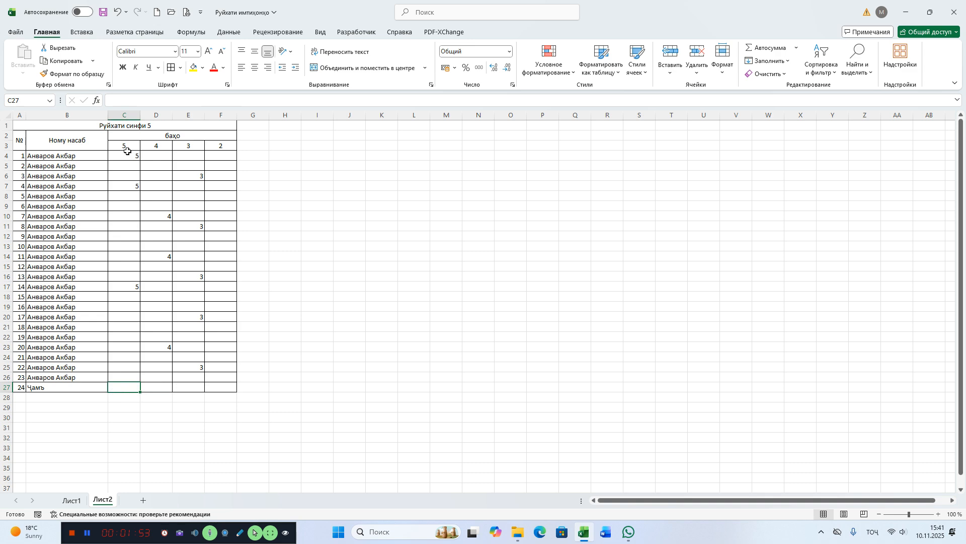
pyautogui.click(169, 389)
# Insert the logical function ЕСЛИ in cell C27 of the total row.
pyautogui.click(130, 389)
pyautogui.click(193, 32)
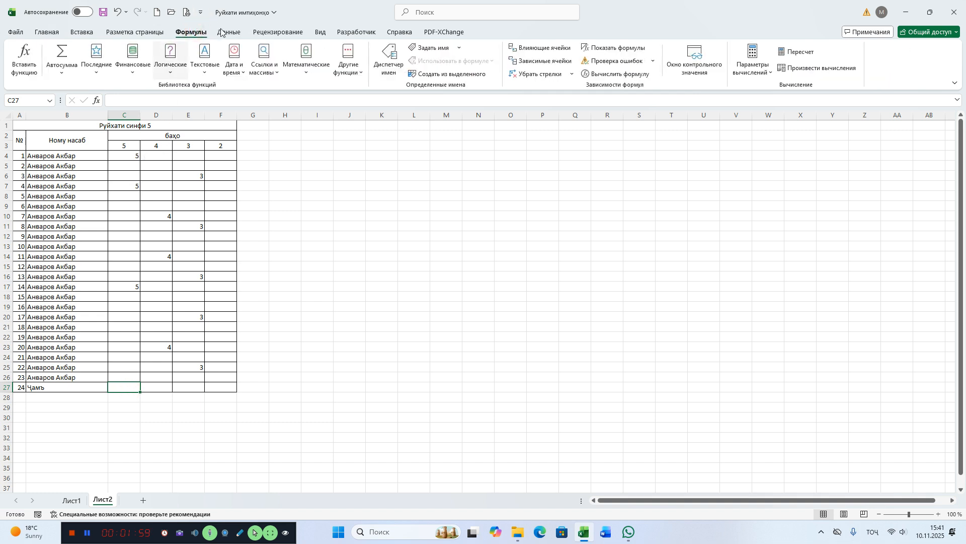
pyautogui.click(171, 74)
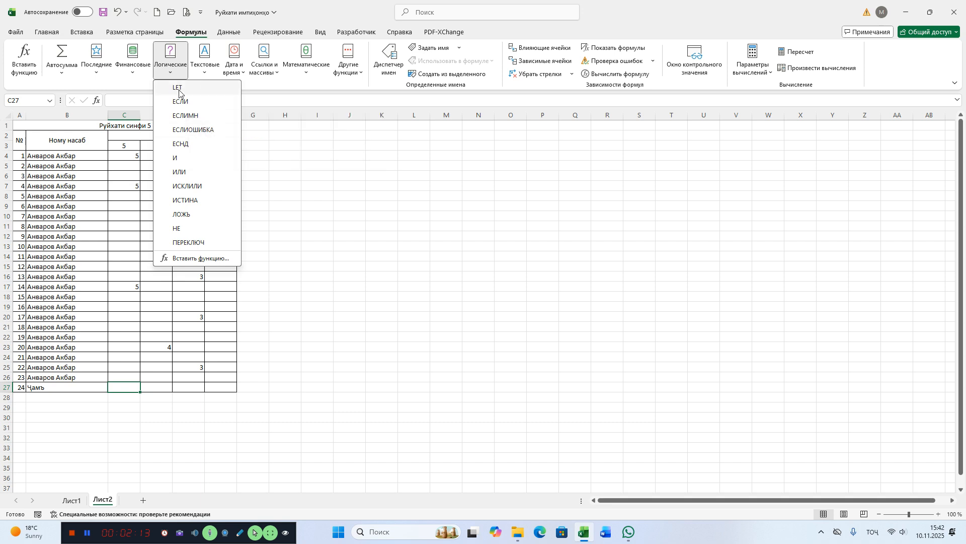
pyautogui.click(186, 102)
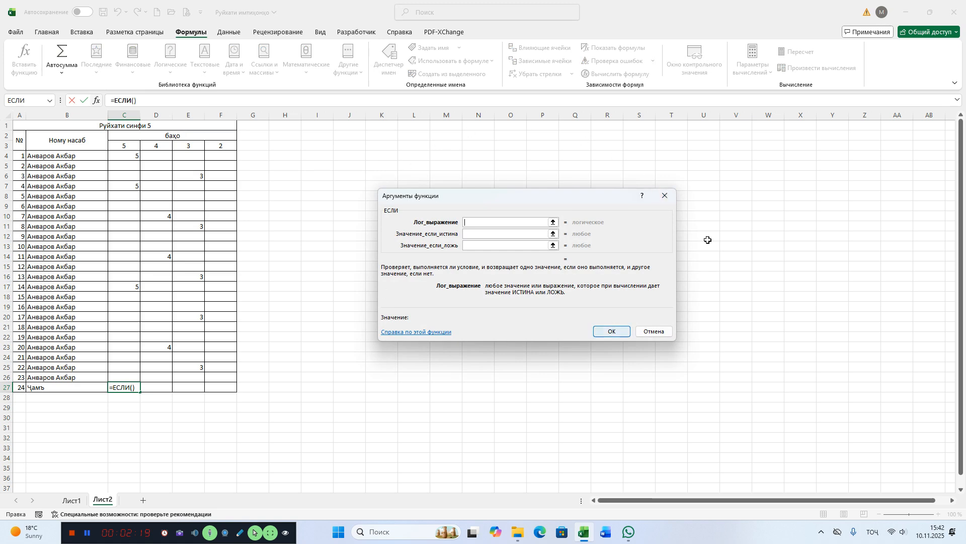
# Set the logical test of the ЕСЛИ function to =c4>0 and go to its value-if-true argument.
pyautogui.click(475, 225)
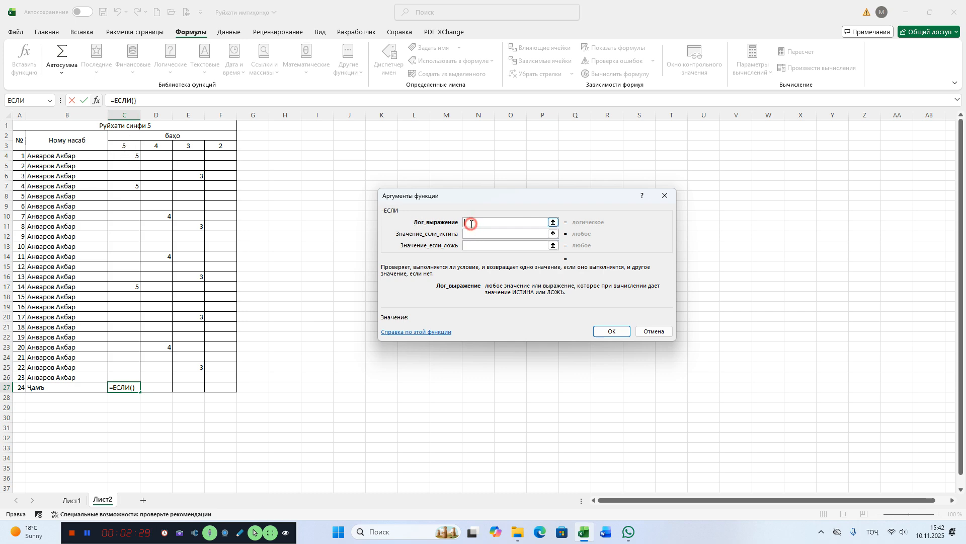
pyautogui.write('ў')
pyautogui.press('BackSpace')
pyautogui.write('=c4>0')
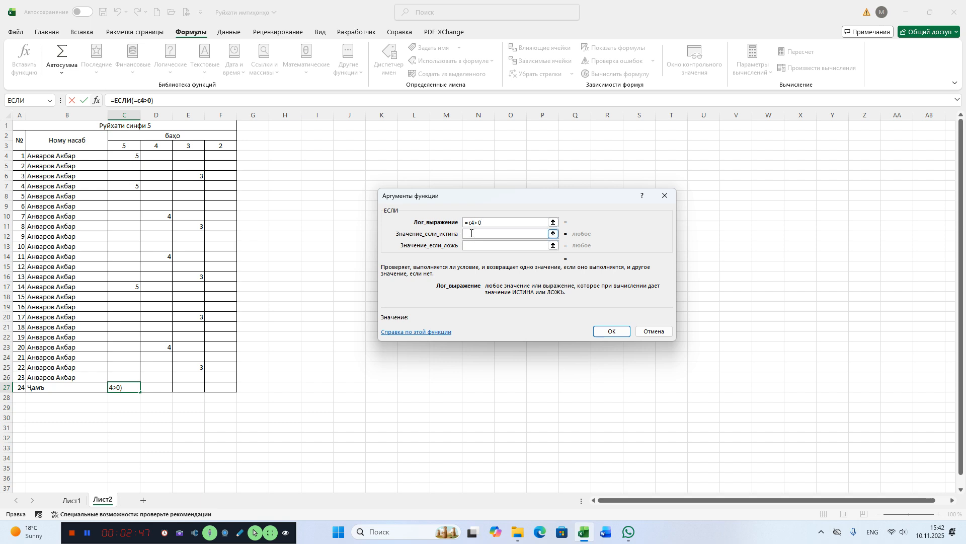
pyautogui.click(472, 234)
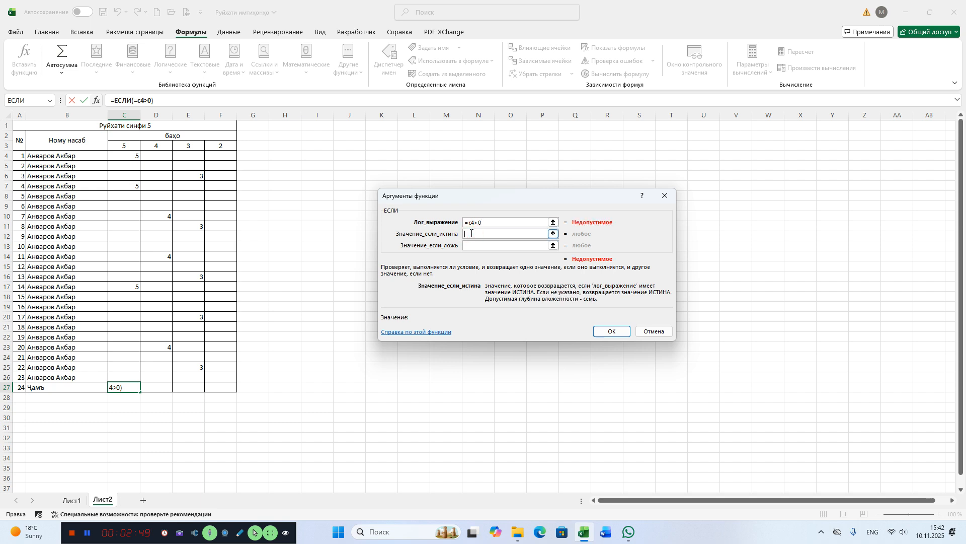
# Correct the logical test of the ЕСЛИ function to c4>0, without the leading equals sign.
pyautogui.click(469, 224)
pyautogui.press('BackSpace')
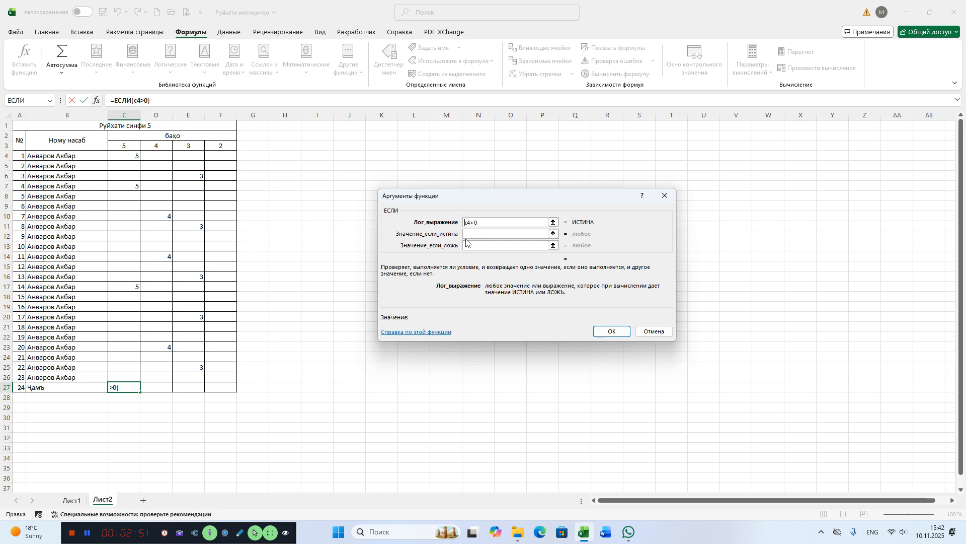
pyautogui.click(467, 234)
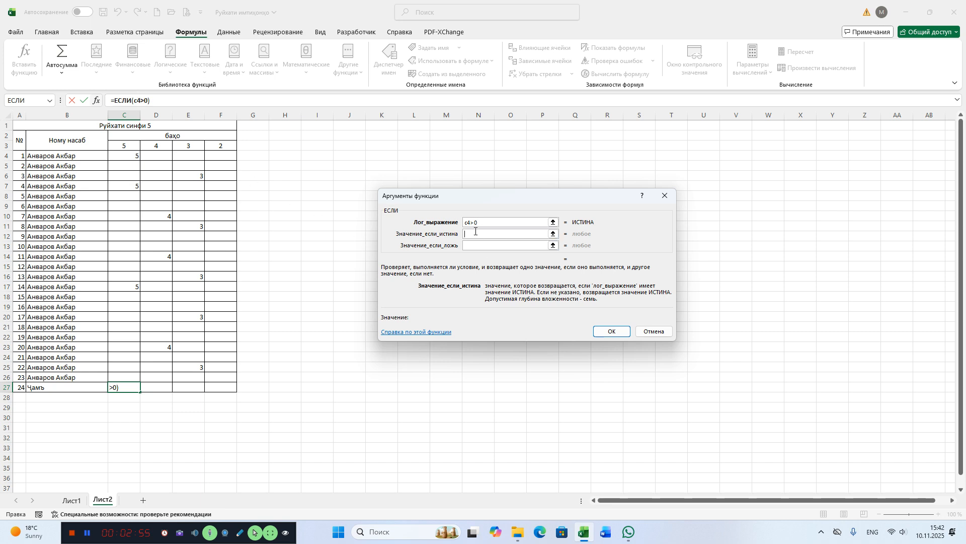
# Set the ЕСЛИ function's value-if-true to +1 and value-if-false to +0, and insert it in C27.
pyautogui.click(467, 233)
pyautogui.write('+1')
pyautogui.click(473, 246)
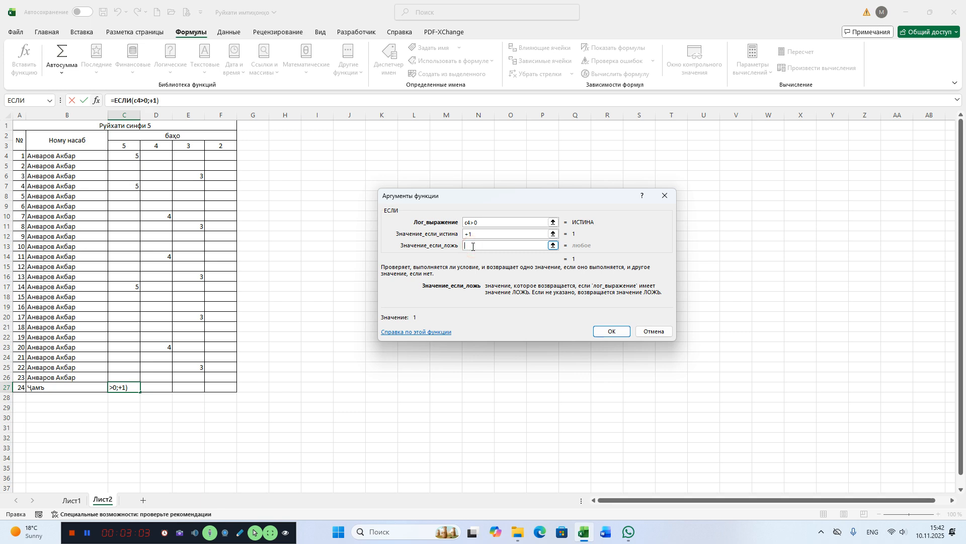
pyautogui.write('+0')
pyautogui.click(609, 331)
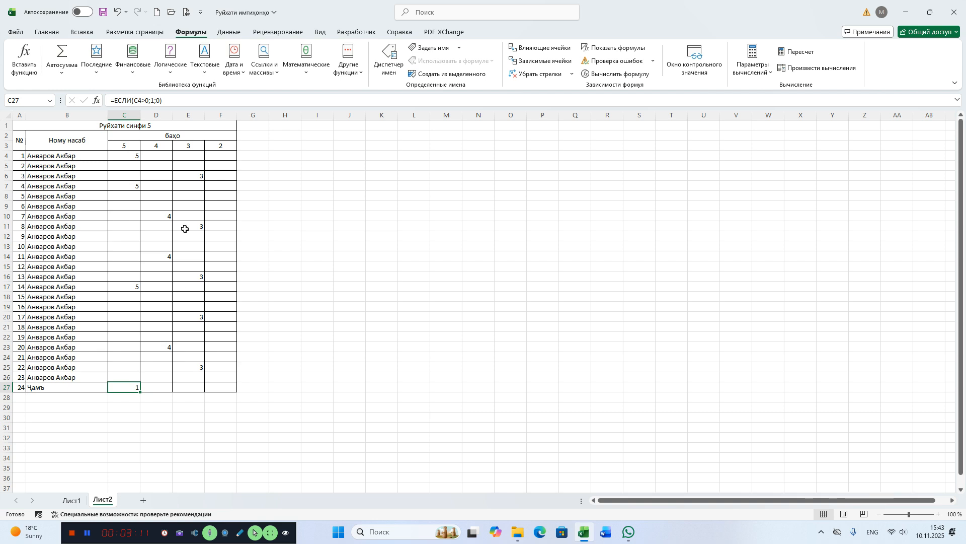
# Test the formula in C27 by clearing student 1's grade in C4 and entering 4 there.
pyautogui.click(131, 389)
pyautogui.click(133, 156)
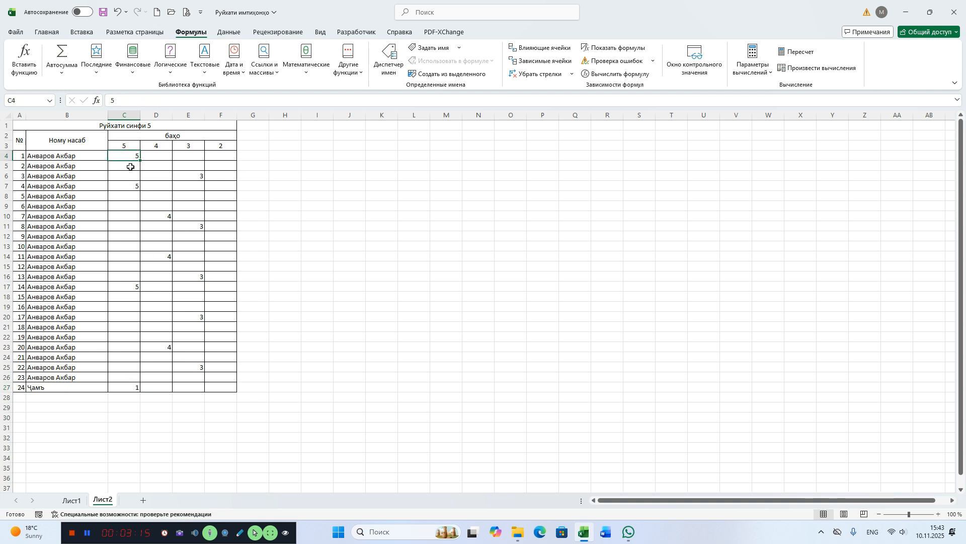
pyautogui.press('BackSpace')
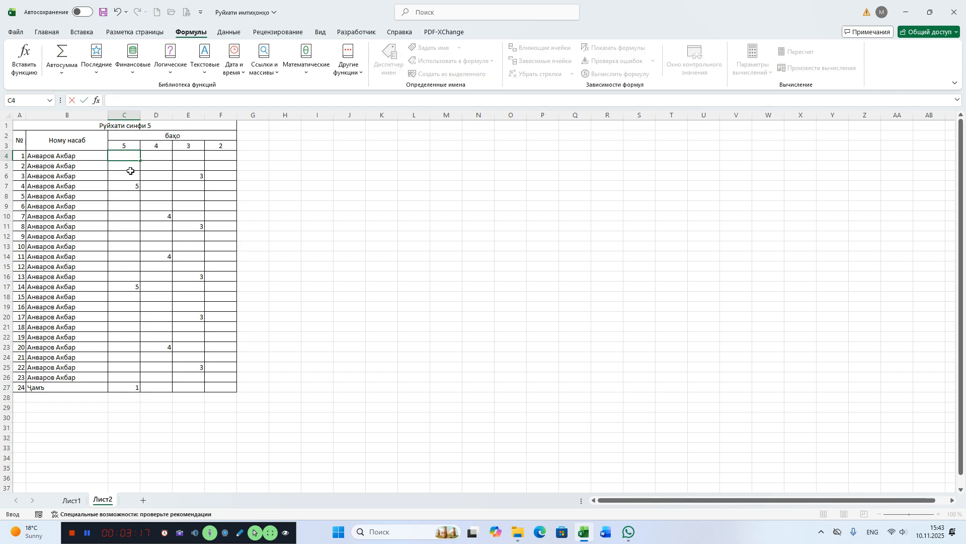
pyautogui.click(143, 195)
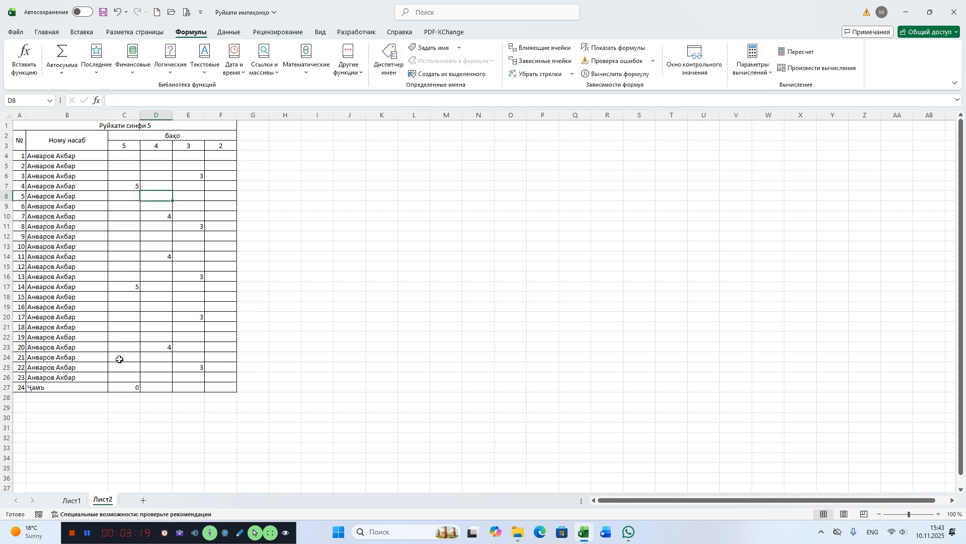
pyautogui.click(130, 153)
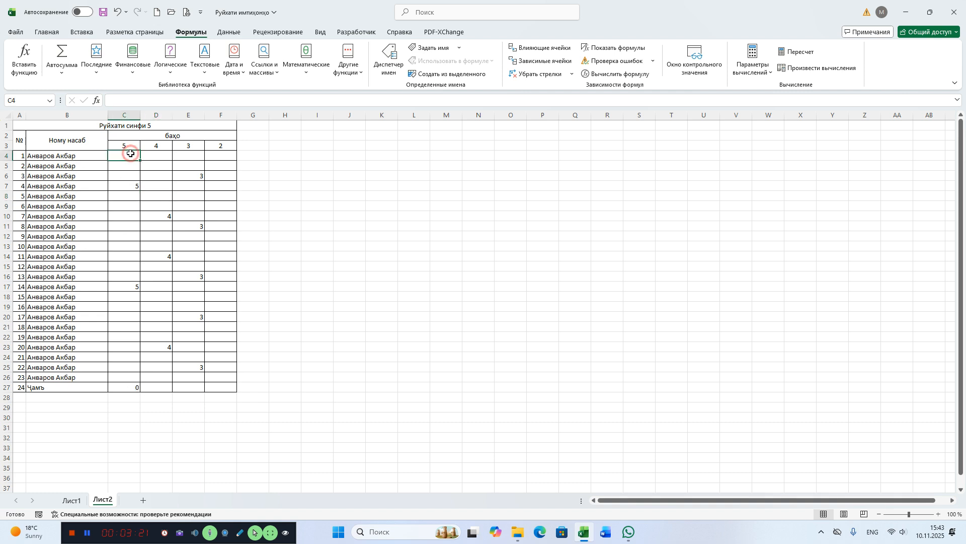
pyautogui.write('4')
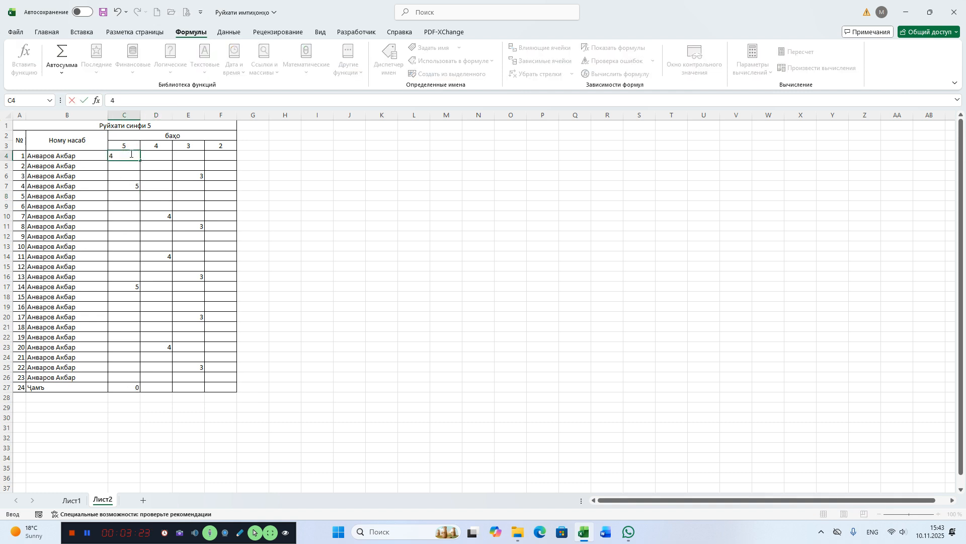
pyautogui.click(153, 246)
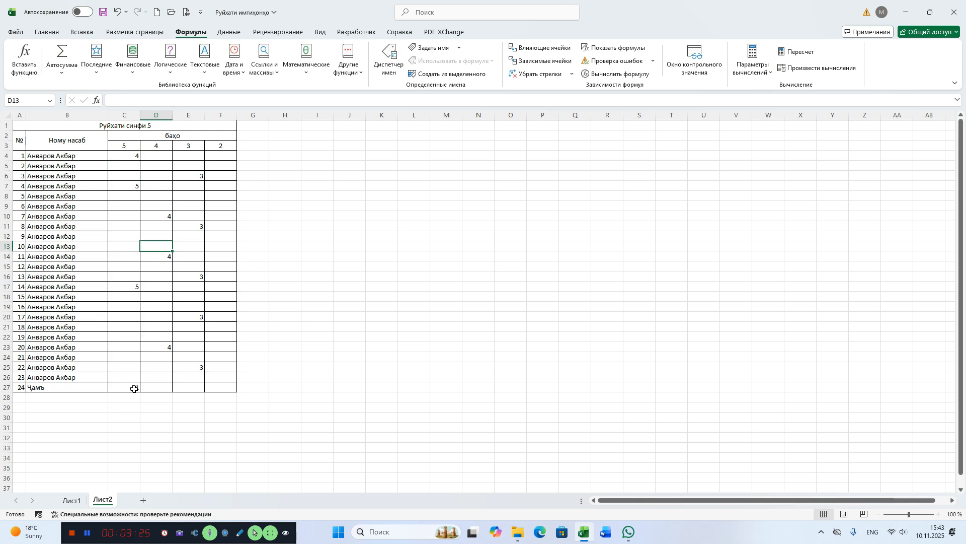
# Set student 1's grade in cell C4 back to 5.
pyautogui.click(131, 156)
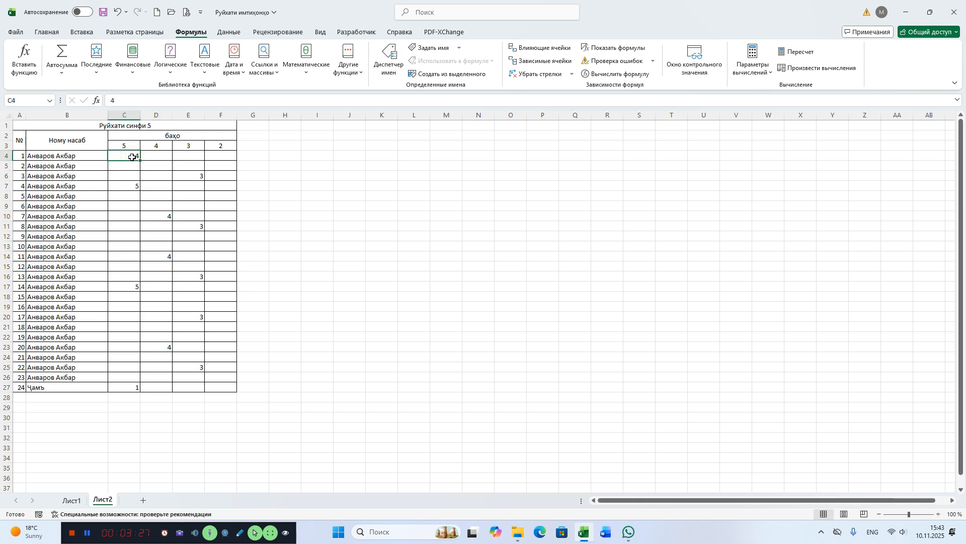
pyautogui.press('BackSpace')
pyautogui.write('5')
pyautogui.press('Return')
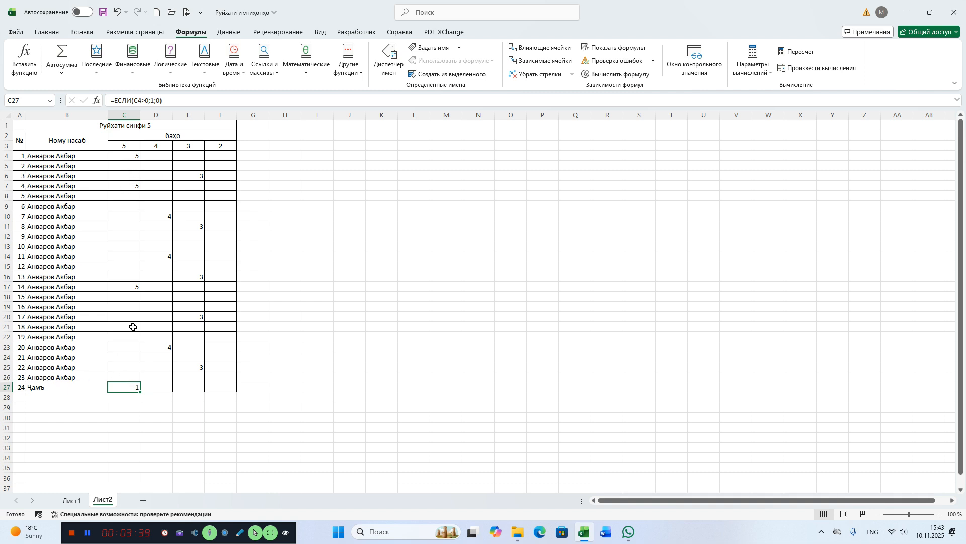
# Extend the formula in C27 by adding matching ЕСЛИ(…>0;1;0) terms for cells C5 through C26, joined with plus signs.
pyautogui.click(163, 99)
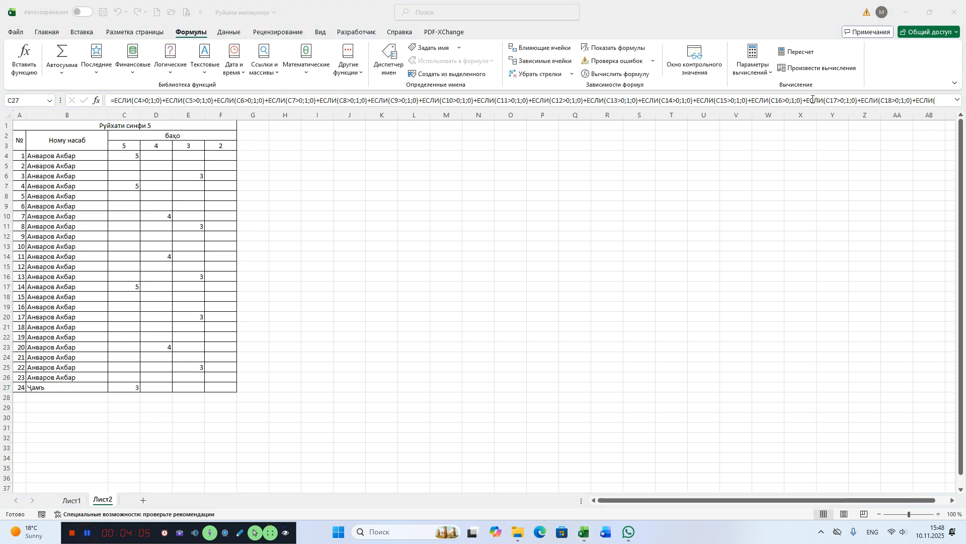
# Examine the first ЕСЛИ terms of the C27 formula and the plus sign that joins them.
pyautogui.click(125, 156)
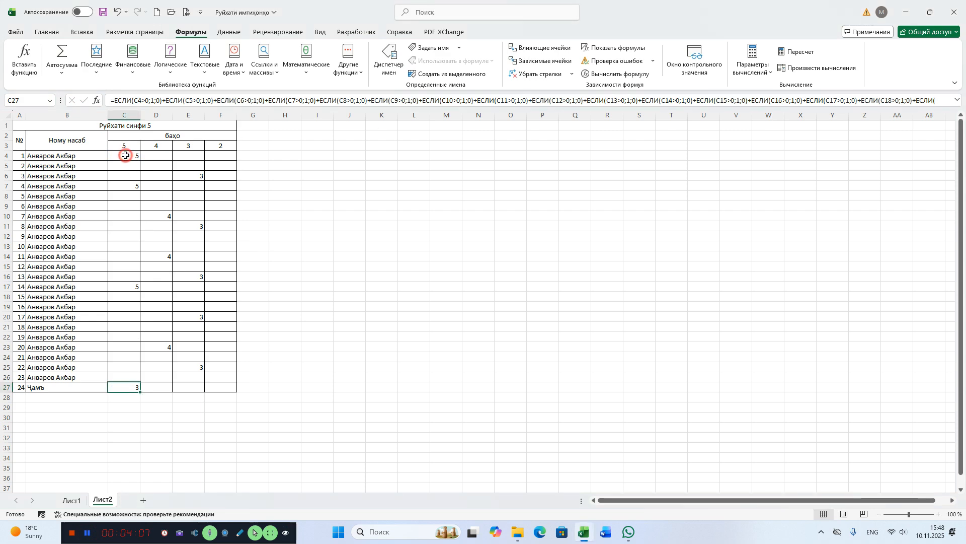
pyautogui.click(123, 196)
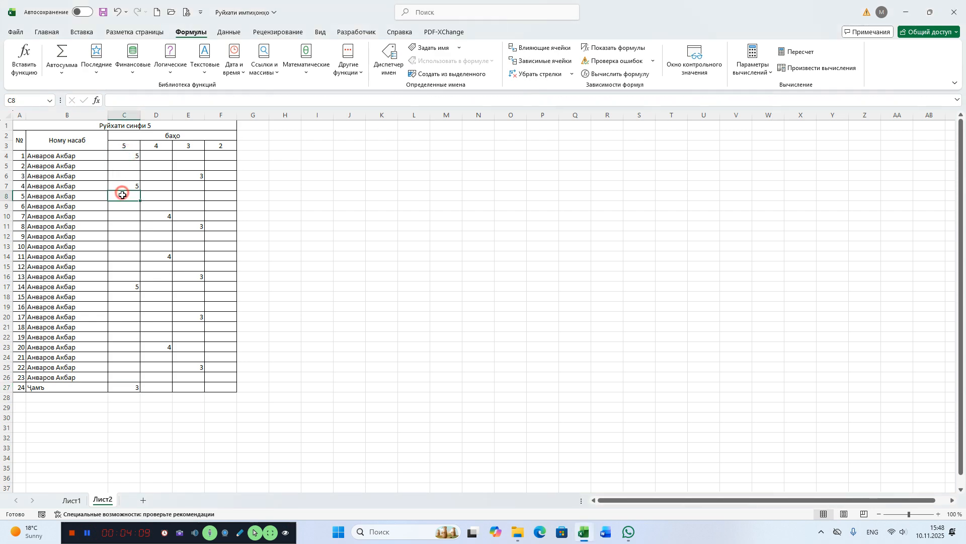
pyautogui.click(119, 158)
pyautogui.click(128, 389)
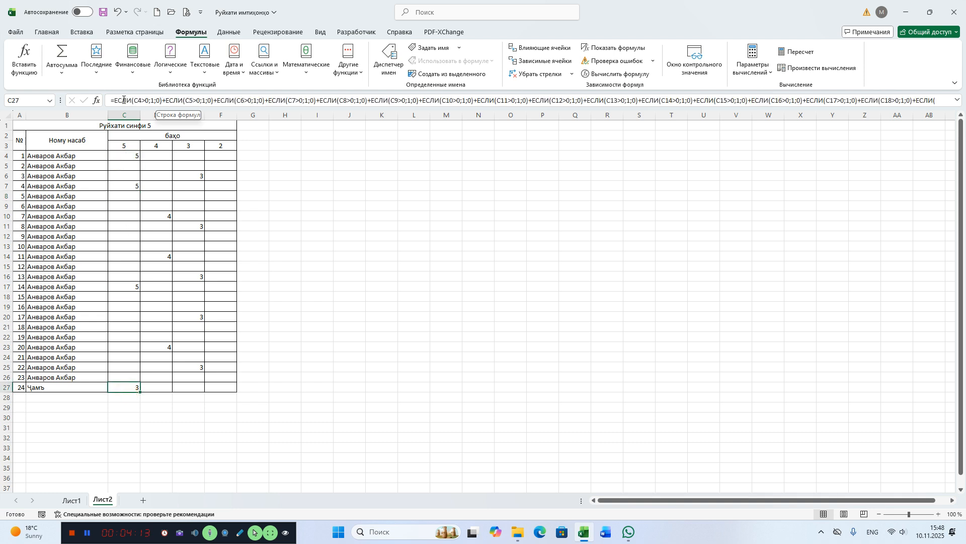
pyautogui.moveTo(115, 100); pyautogui.dragTo(162, 101)
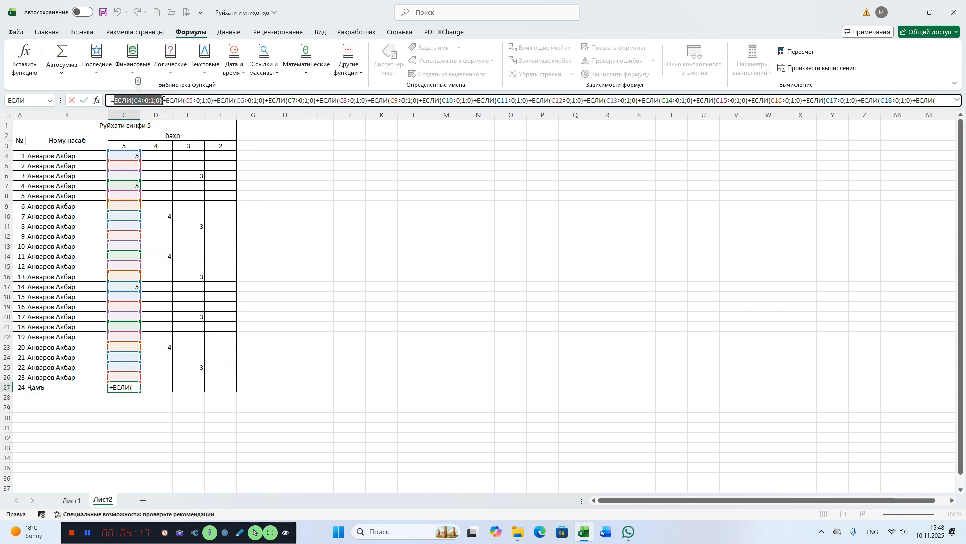
pyautogui.click(168, 101)
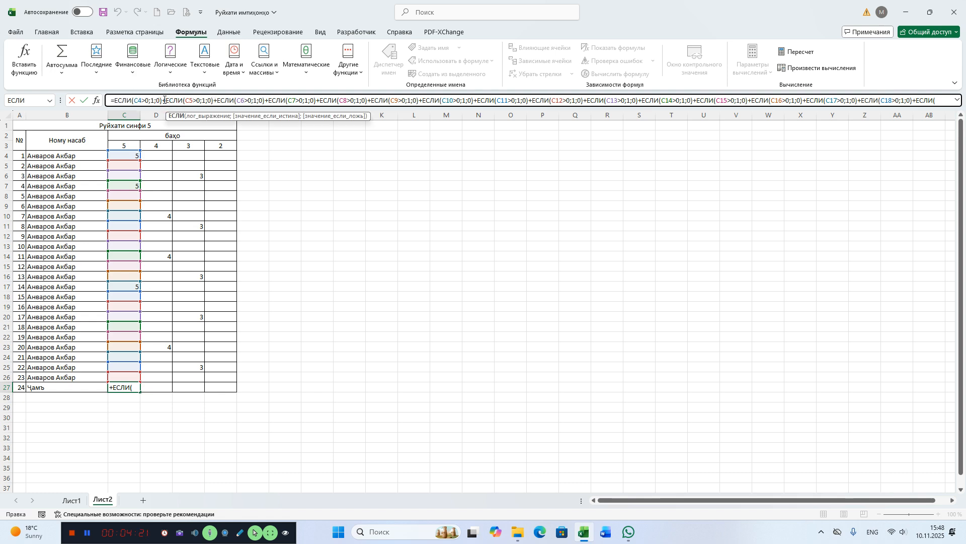
pyautogui.doubleClick(165, 100)
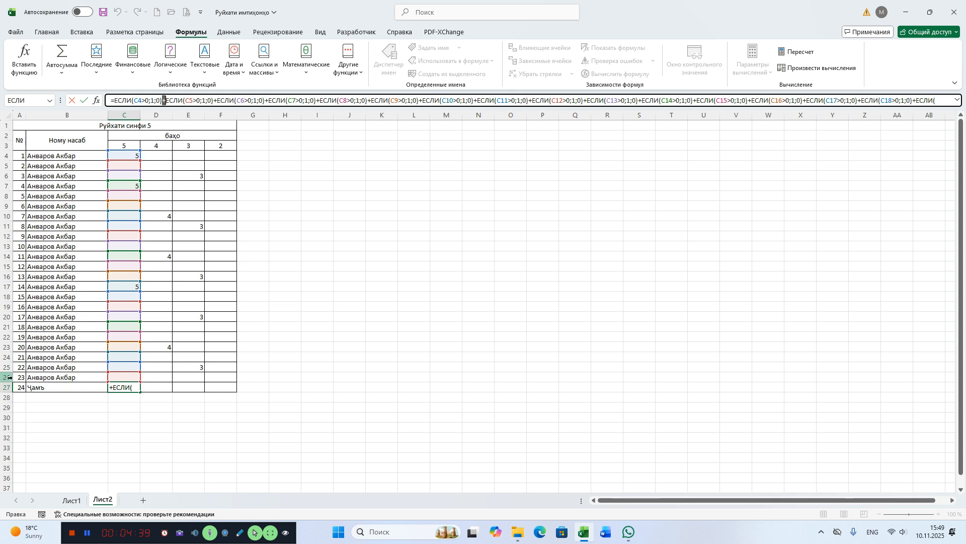
pyautogui.click(183, 100)
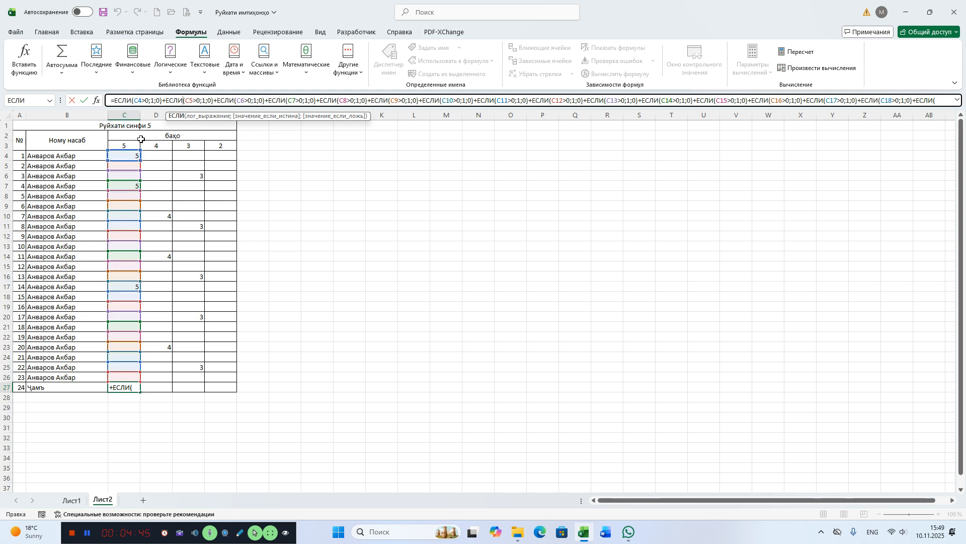
# Examine the rest of the C27 formula through its last ЕСЛИ term for C26.
pyautogui.click(791, 101)
pyautogui.press('Right')
pyautogui.press('Right')
pyautogui.press('Right')
pyautogui.press('Right')
pyautogui.press('Right')
pyautogui.press('Right')
pyautogui.press('Right')
pyautogui.press('Right')
pyautogui.press('Right')
pyautogui.press('Right')
pyautogui.press('Right')
pyautogui.press('Right')
pyautogui.press('Right')
pyautogui.press('Right')
pyautogui.press('Right')
pyautogui.press('Right')
pyautogui.press('Right')
pyautogui.press('Right')
pyautogui.press('Right')
pyautogui.press('Right')
pyautogui.press('Right')
pyautogui.press('Right')
pyautogui.press('Right')
pyautogui.press('Right')
pyautogui.press('Right')
pyautogui.press('Right')
pyautogui.press('Right')
pyautogui.press('Right')
pyautogui.press('Right')
pyautogui.press('Right')
pyautogui.press('Right')
pyautogui.press('Right')
pyautogui.press('Right')
pyautogui.press('Right')
pyautogui.press('Right')
pyautogui.press('Right')
pyautogui.press('Right')
pyautogui.press('Right')
pyautogui.press('Right')
pyautogui.press('Right')
pyautogui.press('Right')
pyautogui.press('Right')
pyautogui.press('Right')
pyautogui.press('Right')
pyautogui.press('Right')
pyautogui.press('Right')
pyautogui.press('Right')
pyautogui.press('Right')
pyautogui.press('Right')
pyautogui.press('Right')
pyautogui.press('Right')
pyautogui.press('Right')
pyautogui.press('Right')
pyautogui.press('Right')
pyautogui.press('Right')
pyautogui.press('Right')
pyautogui.press('Right')
pyautogui.press('Right')
pyautogui.press('Right')
pyautogui.press('Right')
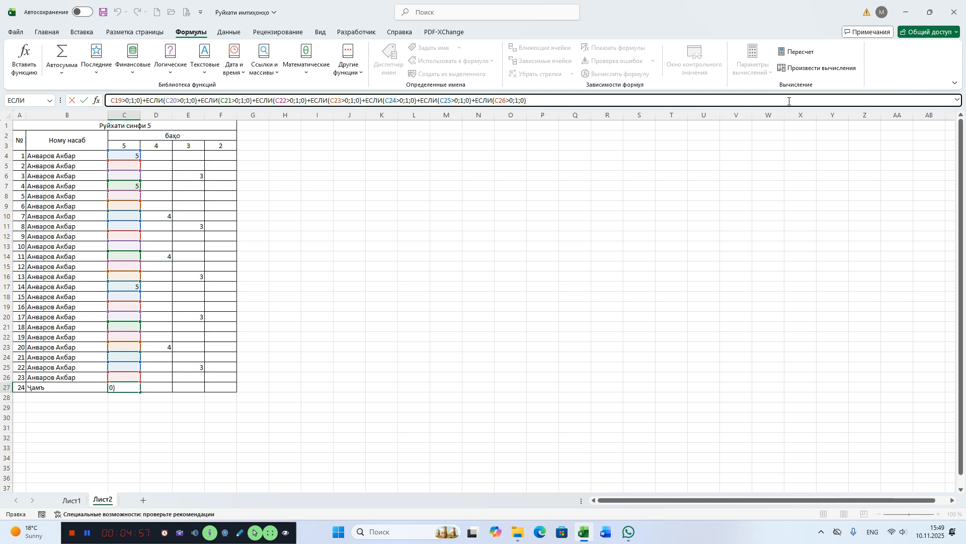
pyautogui.press('Return')
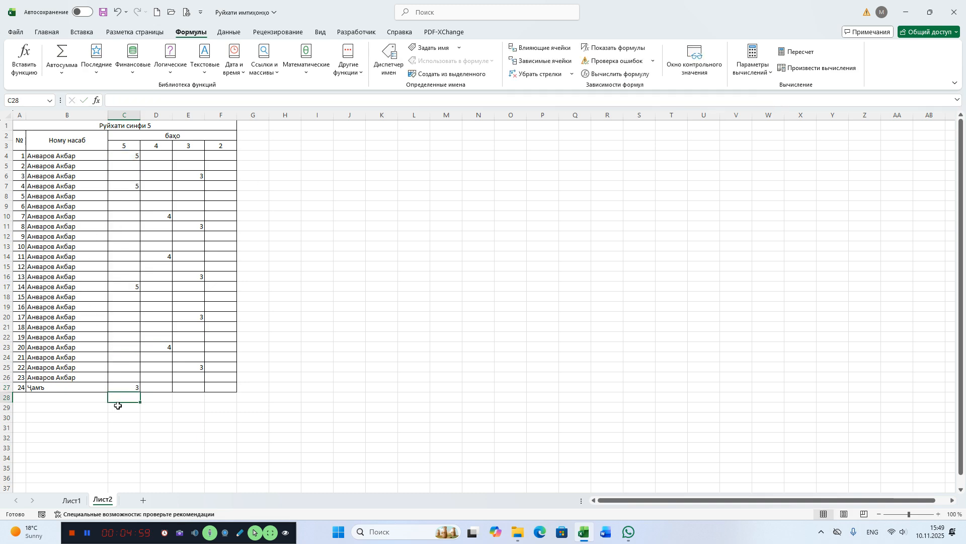
# Check the grades in C4, C7 and C17 against the total in C27.
pyautogui.click(131, 157)
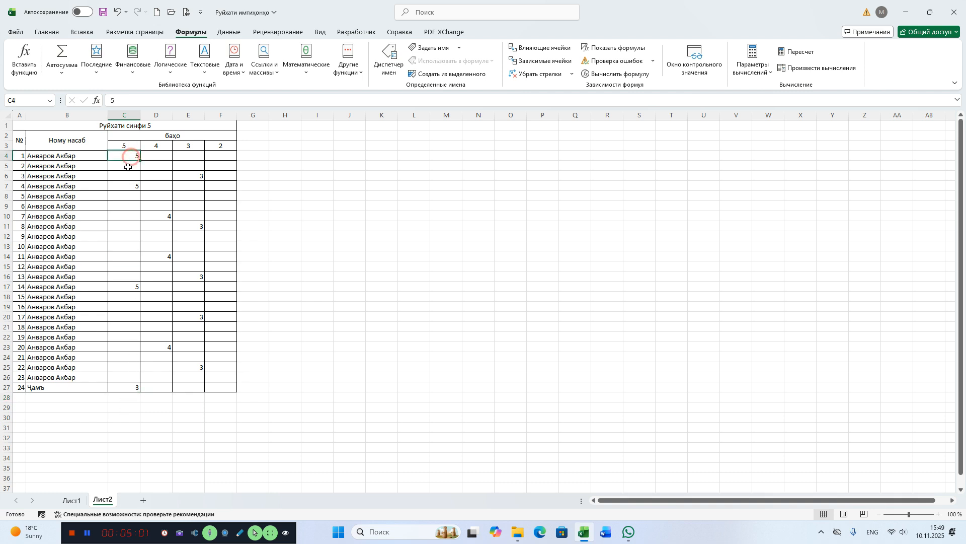
pyautogui.click(130, 187)
pyautogui.click(129, 292)
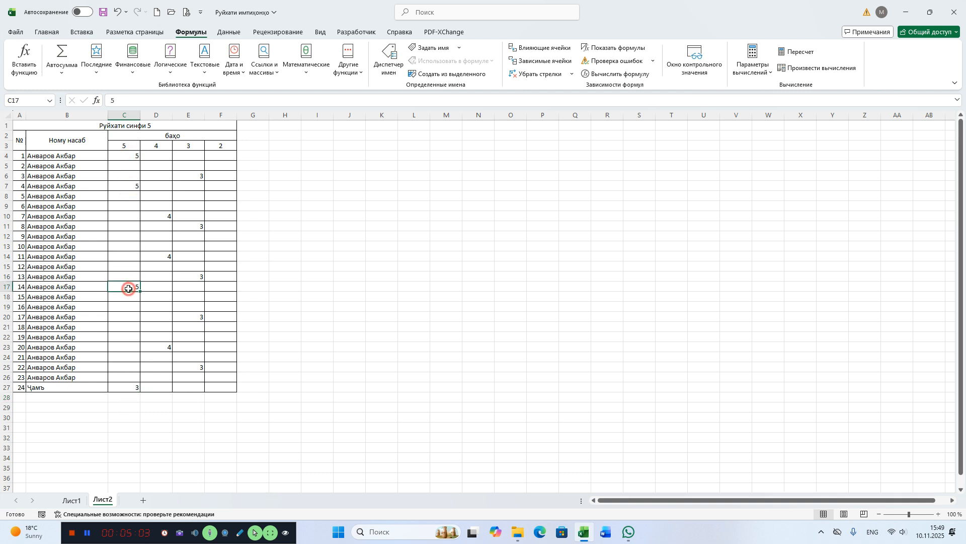
pyautogui.click(127, 387)
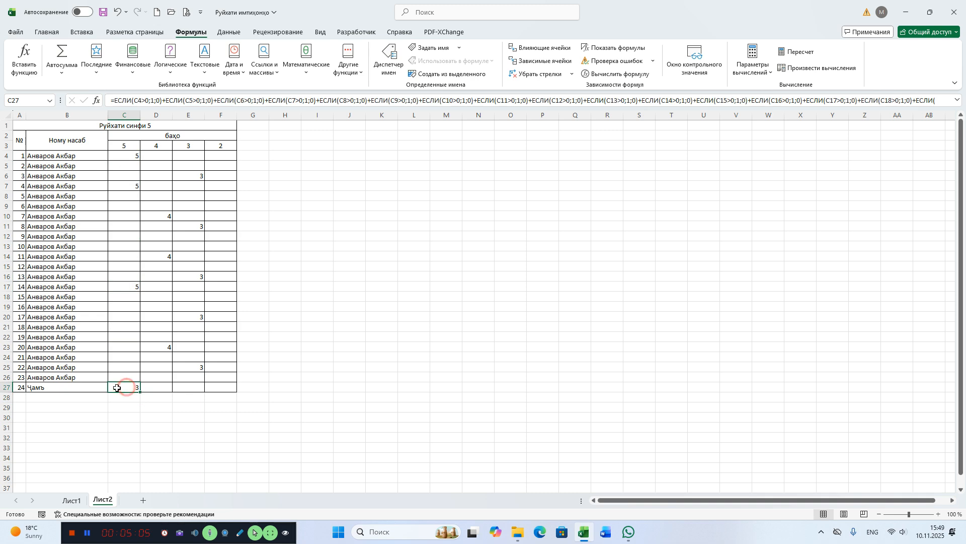
# Enter the grade 5 in cells C21 and C12 for students 18 and 9.
pyautogui.click(128, 327)
pyautogui.write('5')
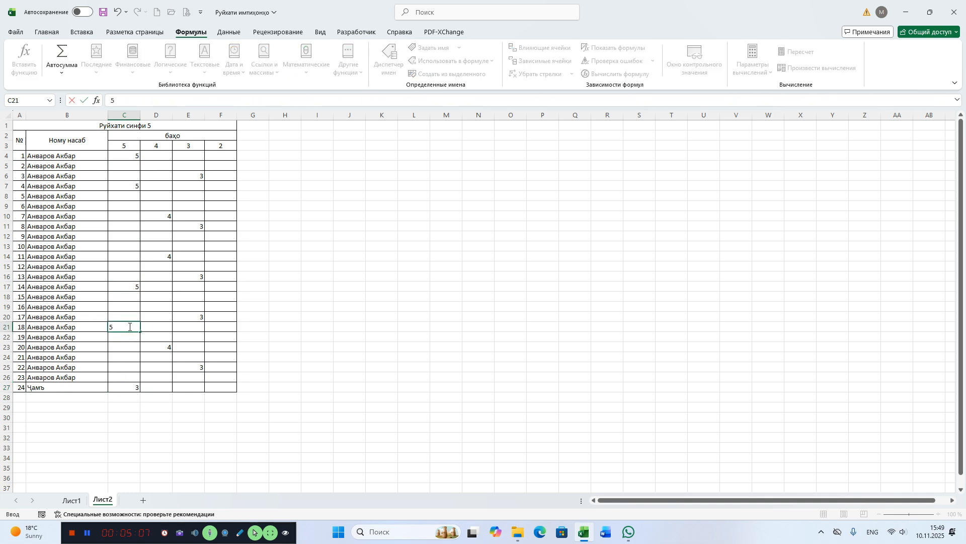
pyautogui.click(128, 304)
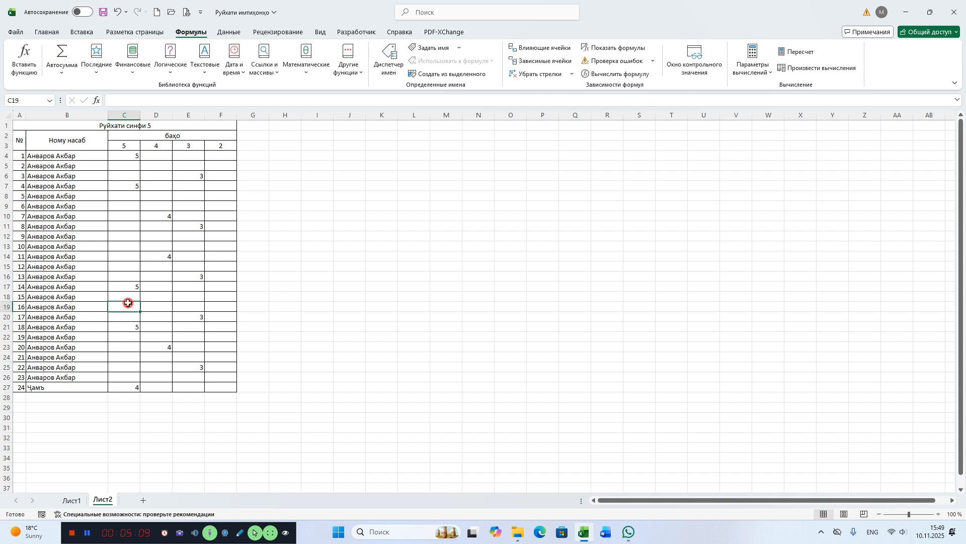
pyautogui.click(126, 227)
pyautogui.click(124, 243)
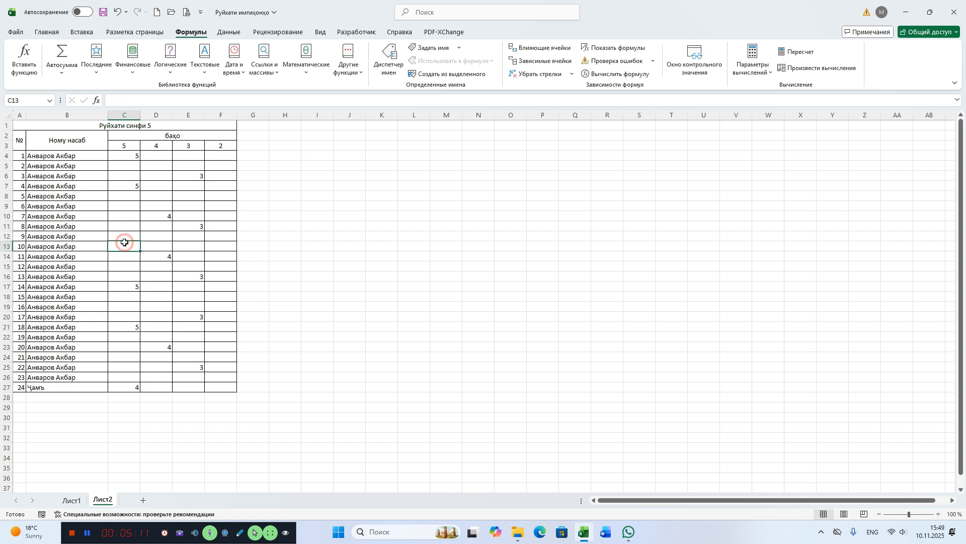
pyautogui.click(125, 236)
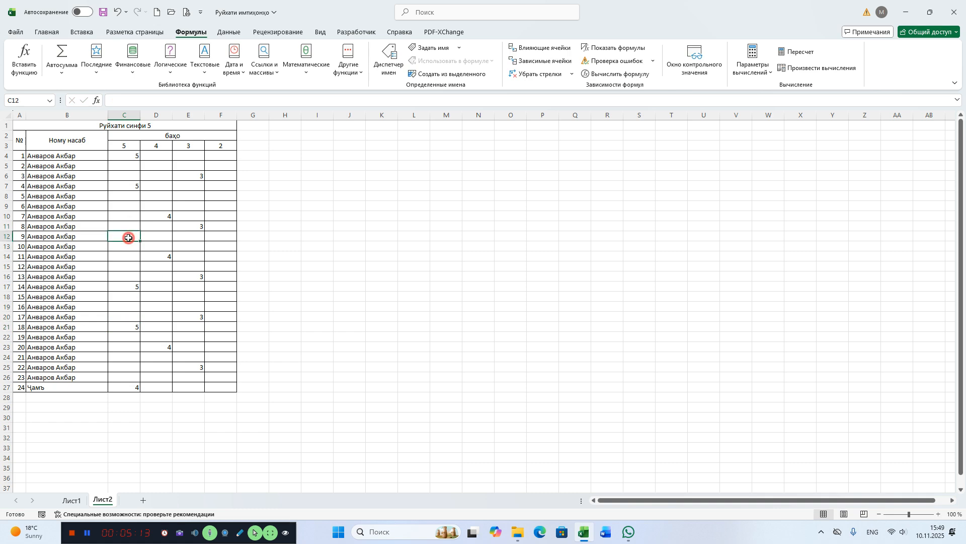
pyautogui.write('5')
pyautogui.click(165, 300)
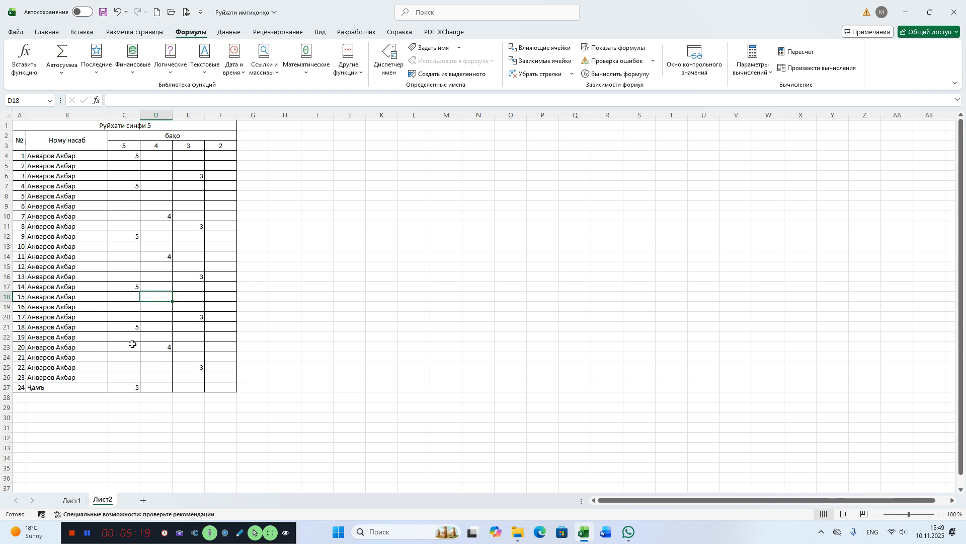
# Enter the grade 5 in cell C26 for student 23.
pyautogui.click(127, 370)
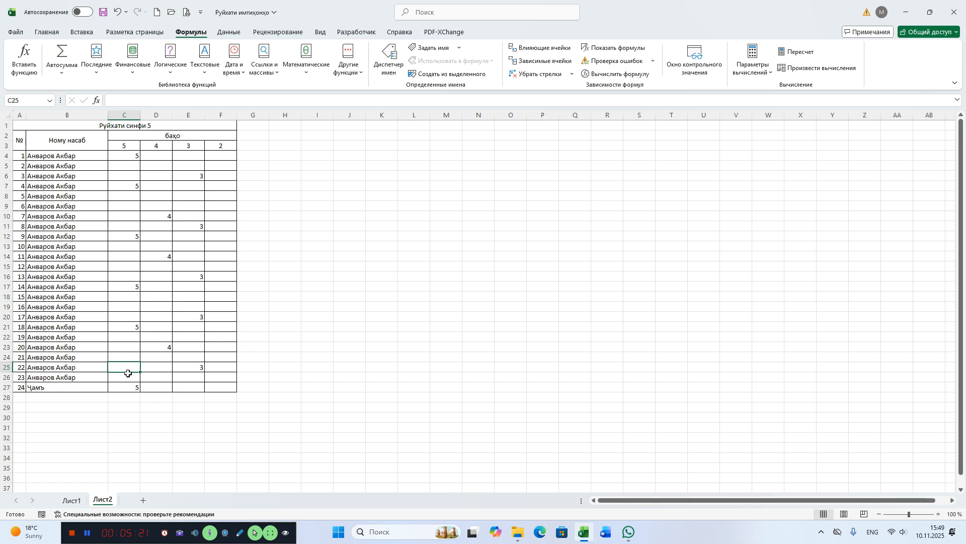
pyautogui.click(127, 380)
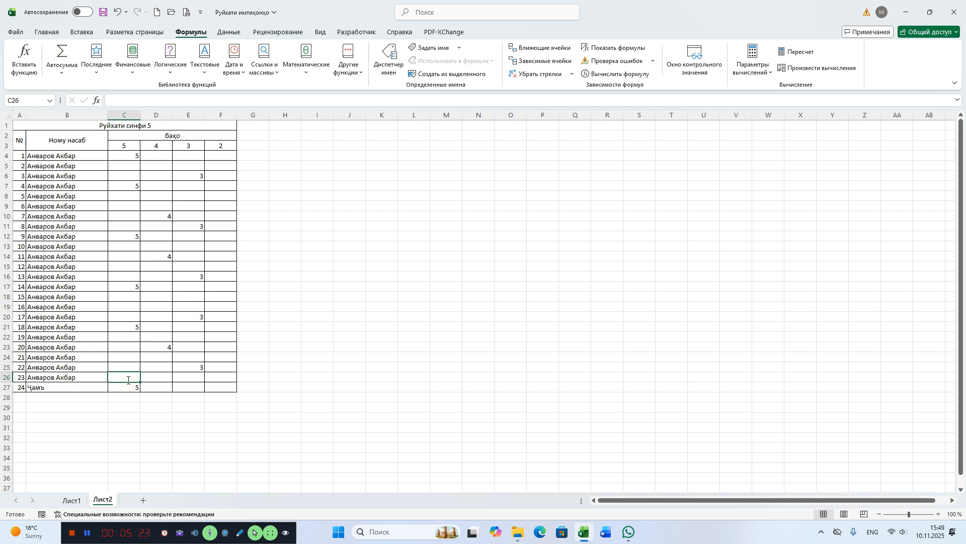
pyautogui.write('6')
pyautogui.press('BackSpace')
pyautogui.write('4')
pyautogui.press('BackSpace')
pyautogui.write('5')
pyautogui.click(197, 354)
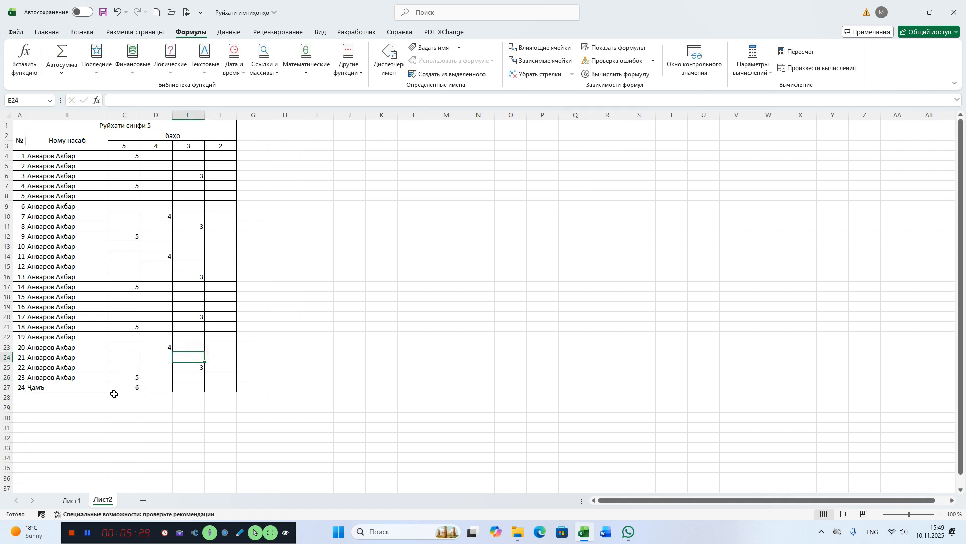
# Fill the total row cells B27:F27 with yellow.
pyautogui.moveTo(123, 387); pyautogui.dragTo(212, 387)
pyautogui.moveTo(39, 389); pyautogui.dragTo(212, 386)
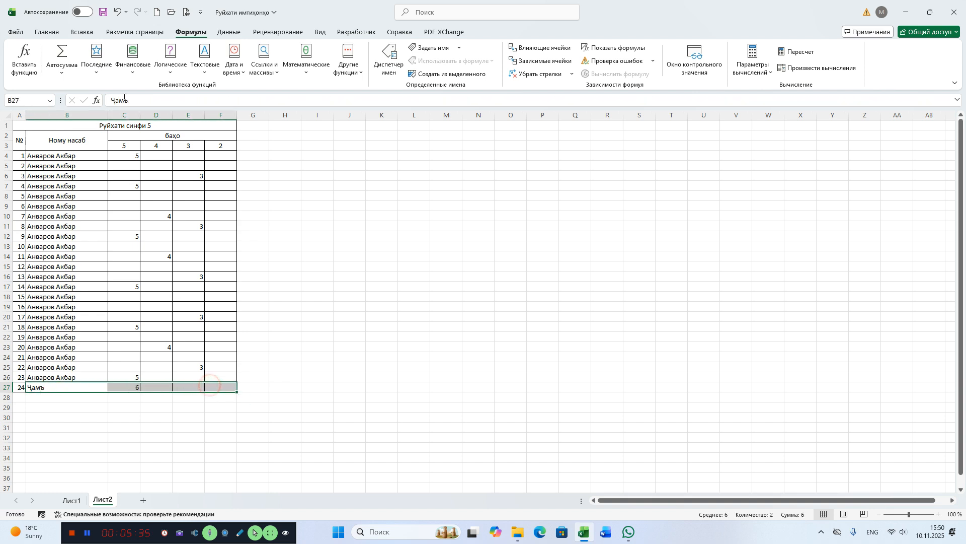
pyautogui.click(46, 32)
pyautogui.click(198, 70)
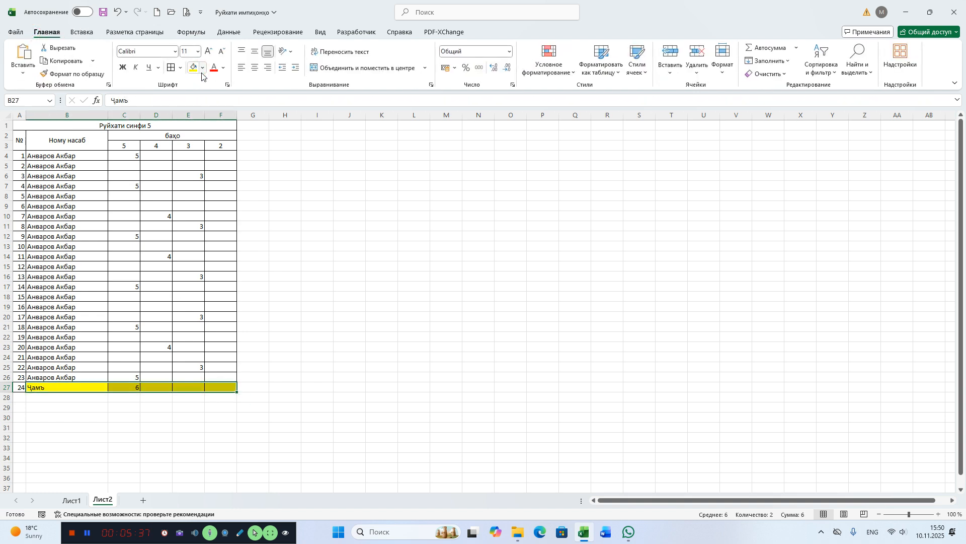
# Copy the grade-counting formula from C27 across to D27:F27 and check the copied formulas in those cells.
pyautogui.click(207, 308)
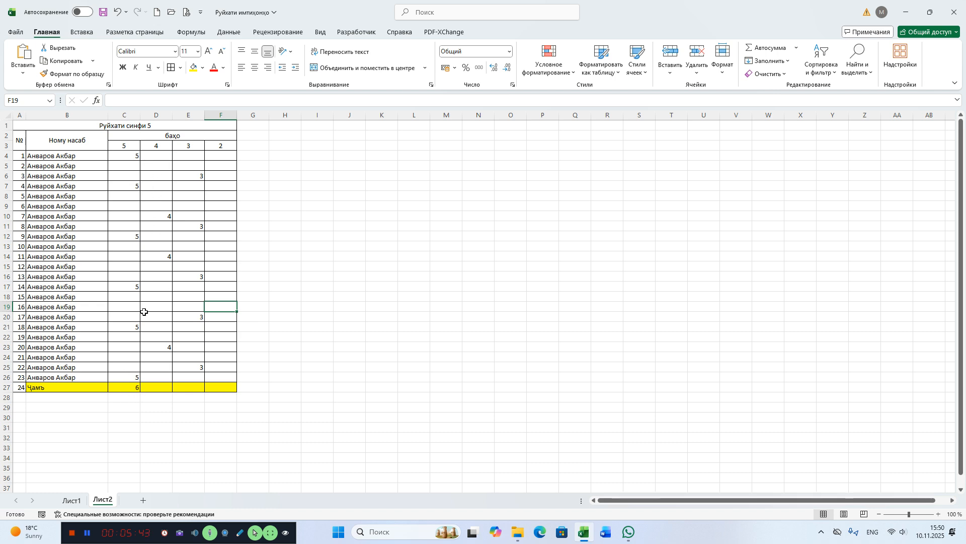
pyautogui.click(129, 386)
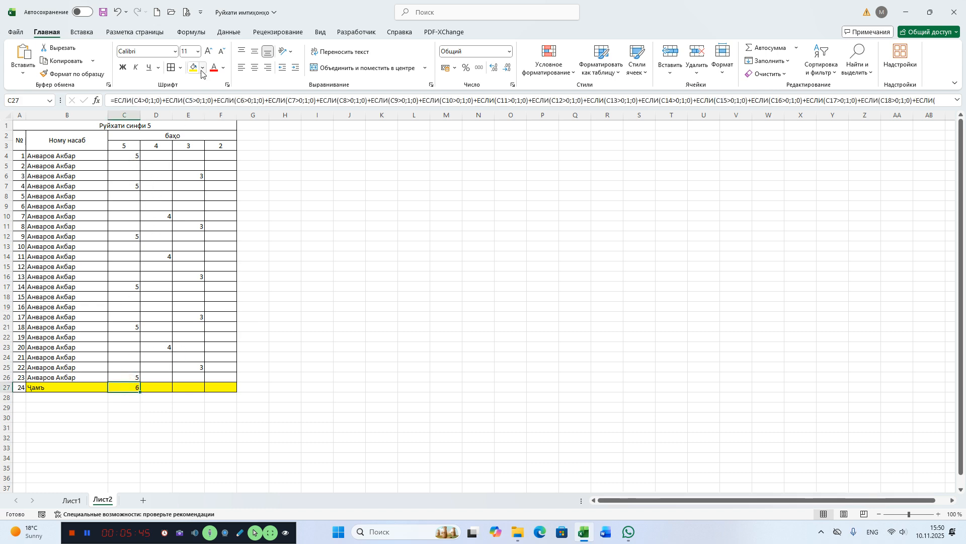
pyautogui.click(159, 388)
pyautogui.click(203, 387)
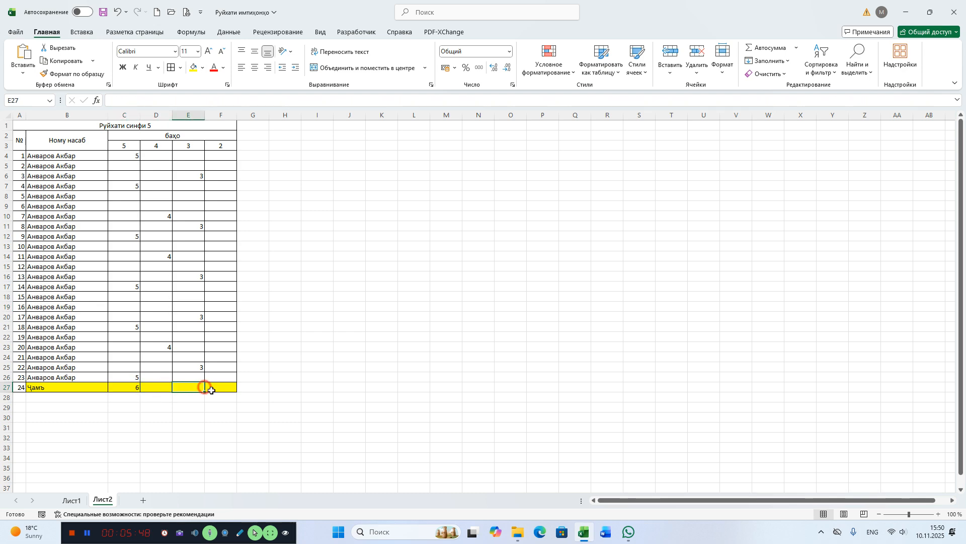
pyautogui.click(130, 388)
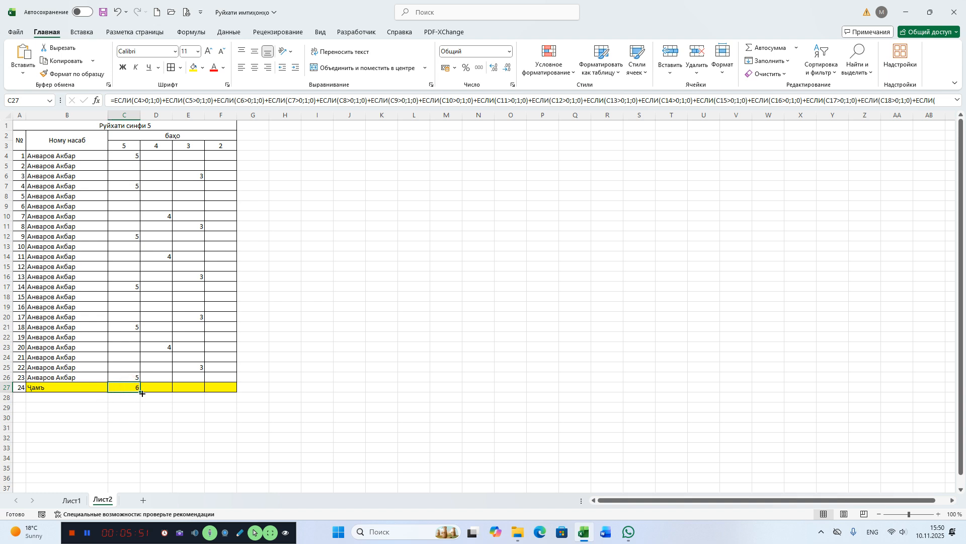
pyautogui.moveTo(140, 392); pyautogui.dragTo(230, 392)
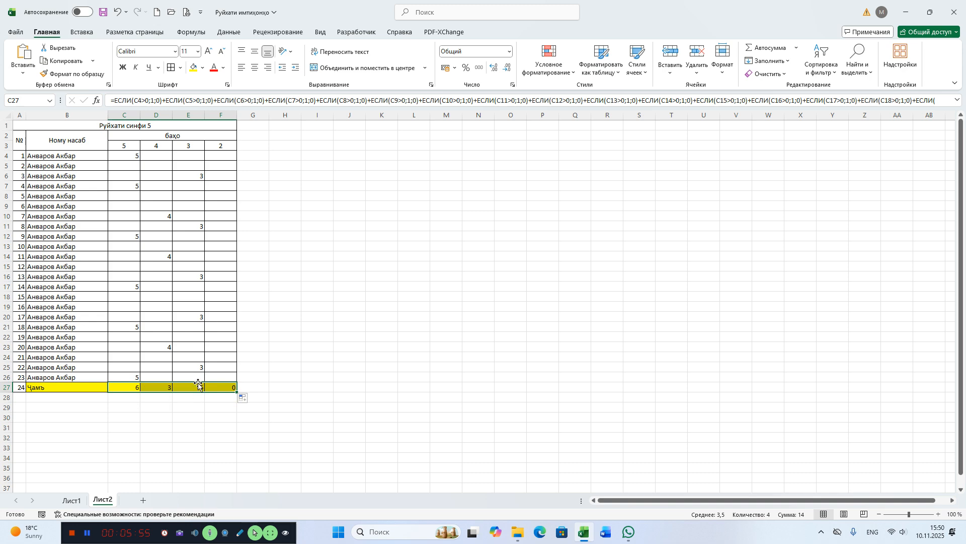
pyautogui.click(208, 368)
pyautogui.click(160, 388)
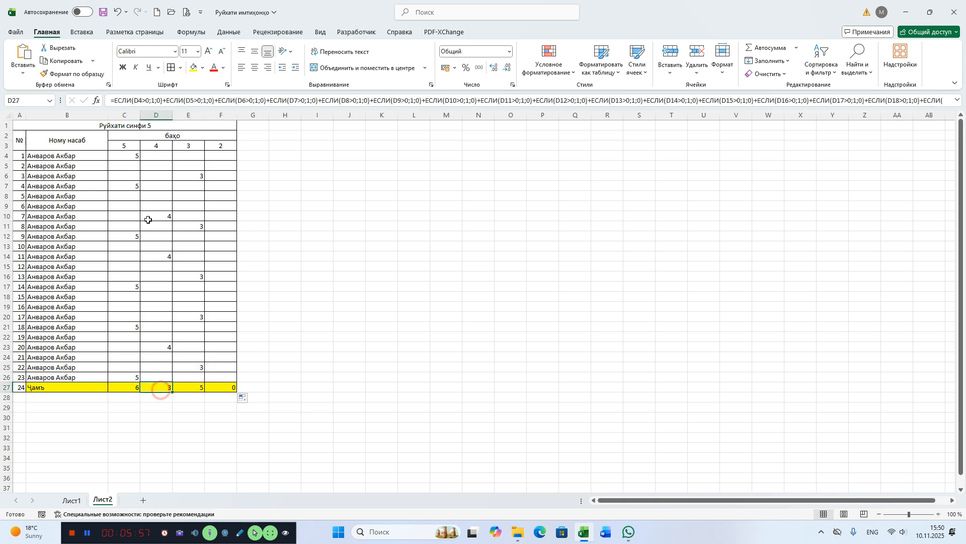
pyautogui.click(190, 388)
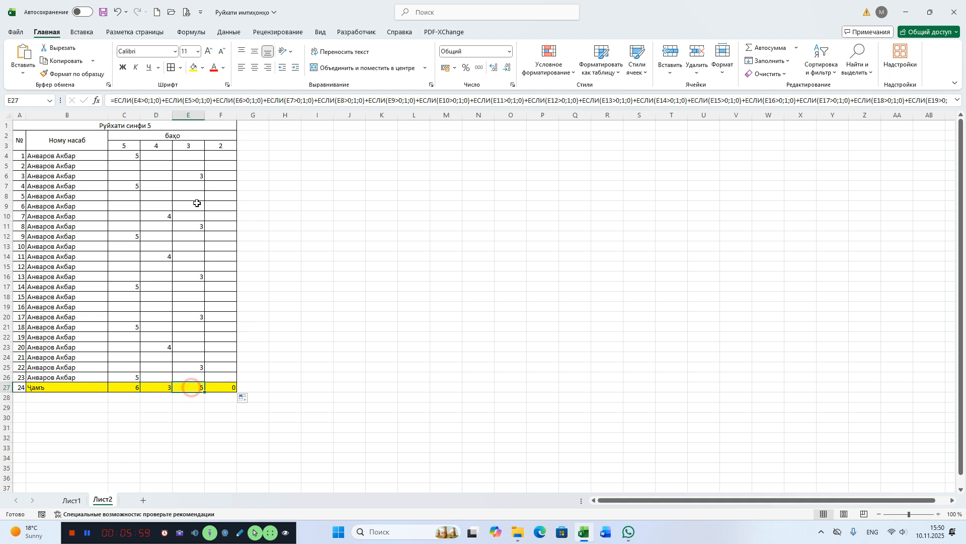
pyautogui.click(229, 391)
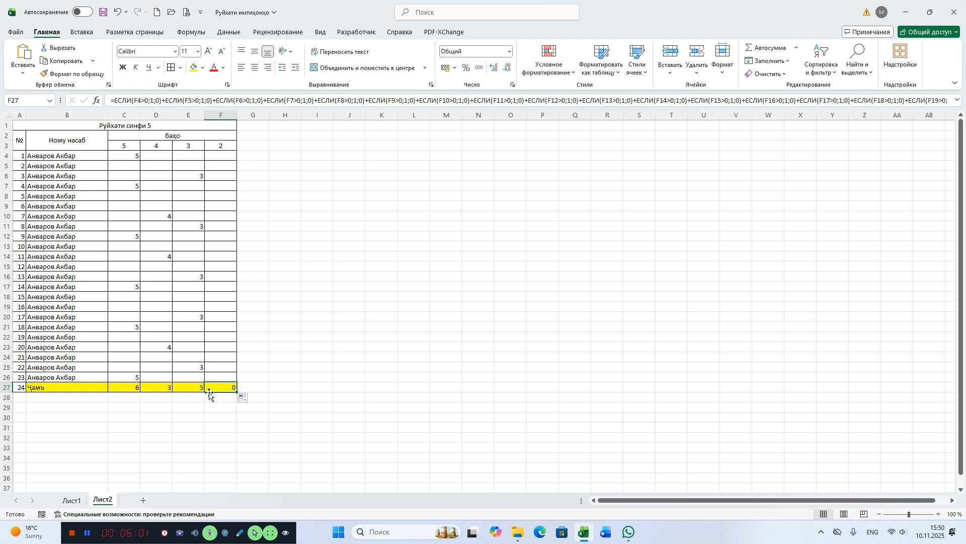
# Enter the grade 2 in cells F24, F22, F19 and F18 for students 21, 19, 16 and 15.
pyautogui.click(221, 355)
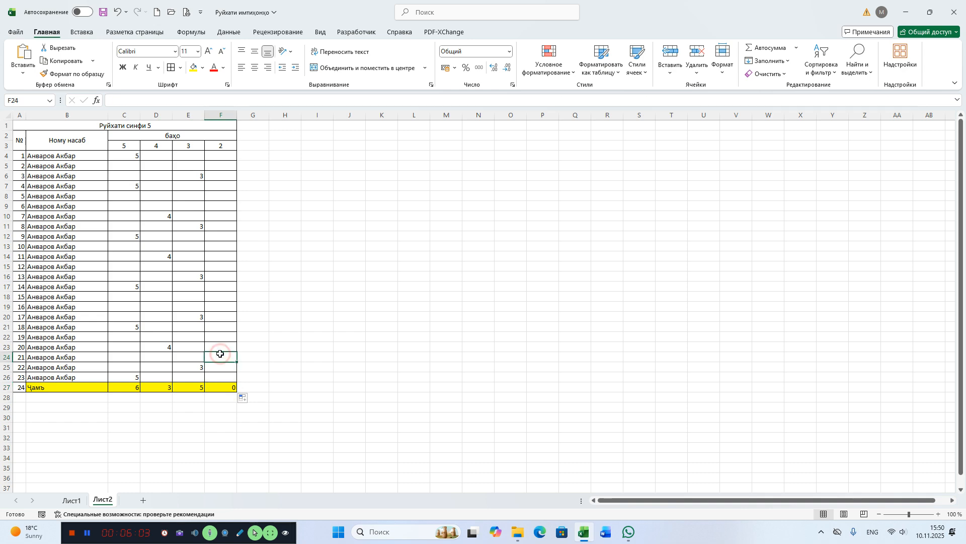
pyautogui.write('2')
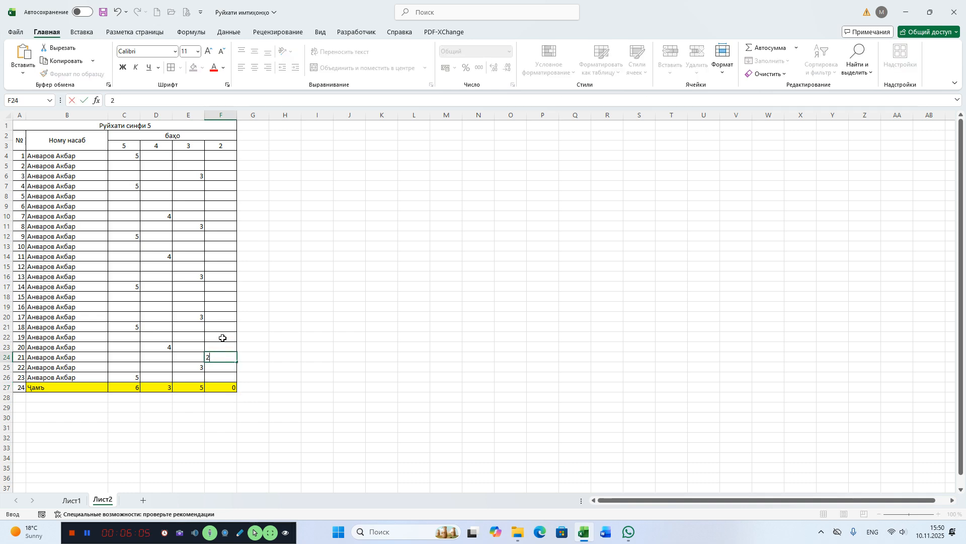
pyautogui.click(222, 338)
pyautogui.write('2')
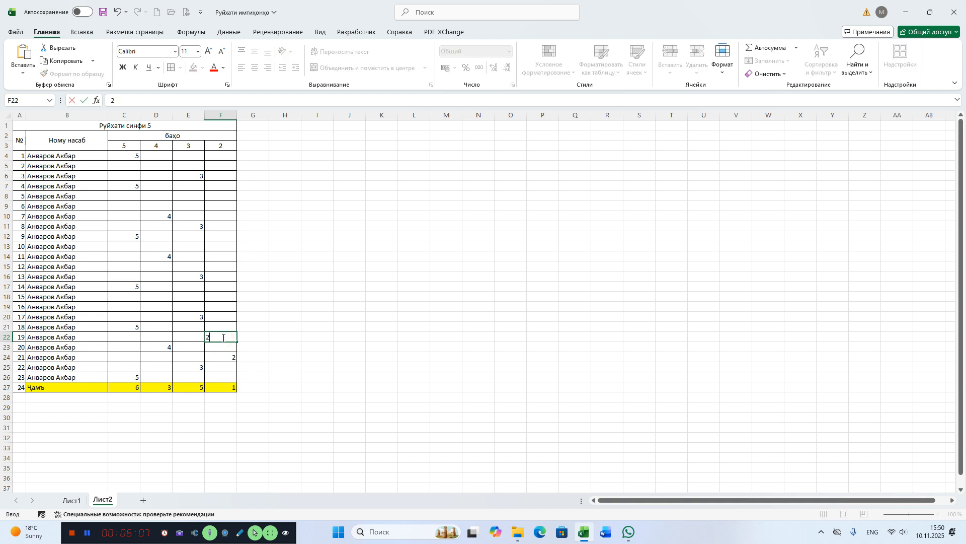
pyautogui.click(212, 309)
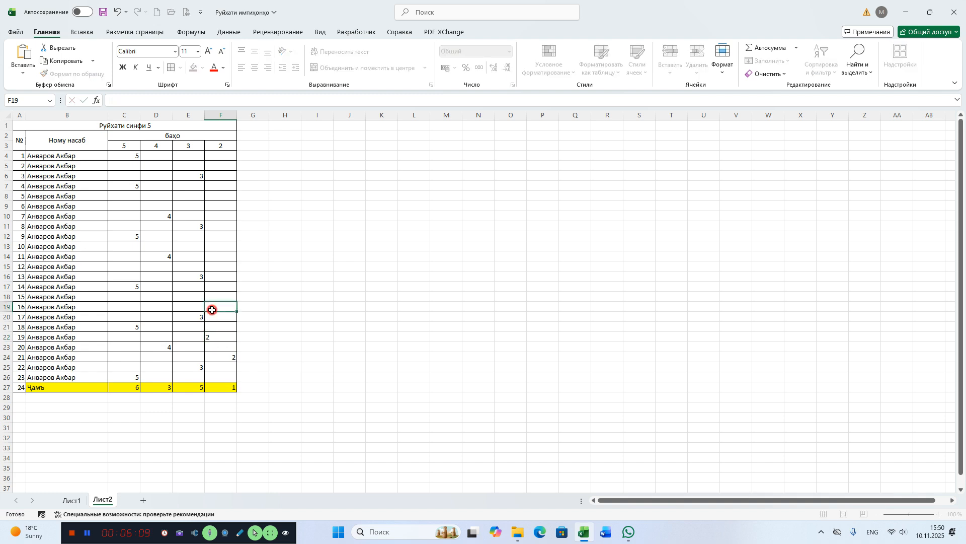
pyautogui.write('2')
pyautogui.click(220, 296)
pyautogui.write('2')
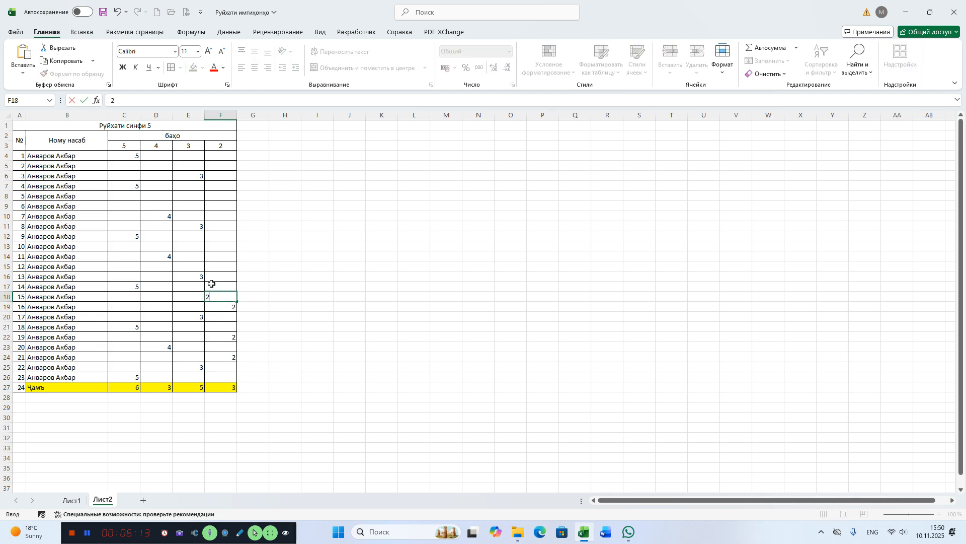
# Enter the grade 2 in cells F15, F13, F9, F8 and F5 for students 12, 10, 6, 5 and 2.
pyautogui.click(215, 267)
pyautogui.write('2')
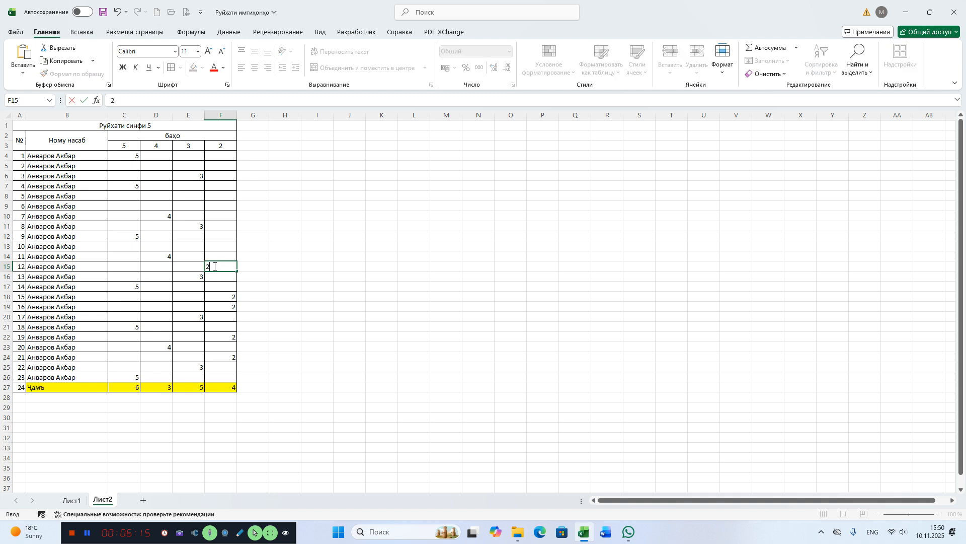
pyautogui.click(216, 246)
pyautogui.write('2')
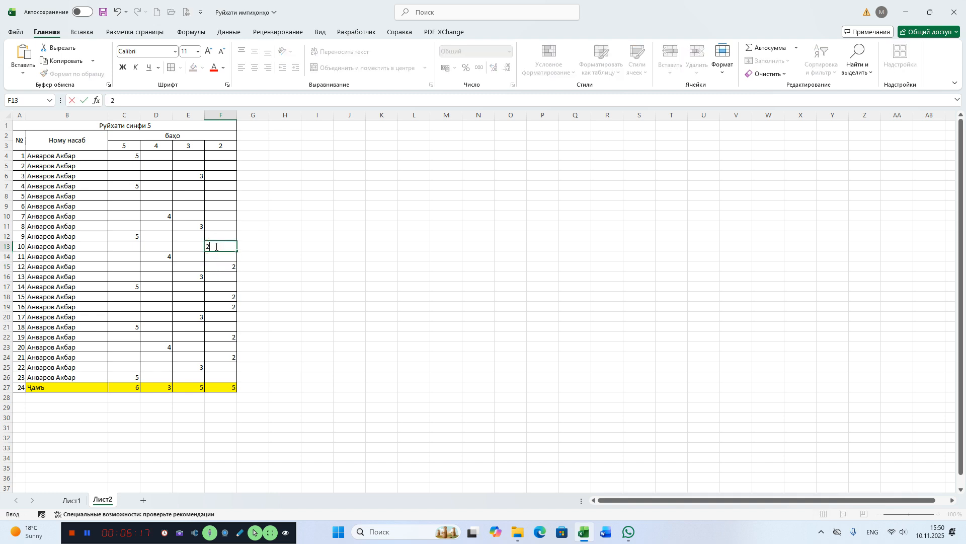
pyautogui.click(217, 207)
pyautogui.write('2')
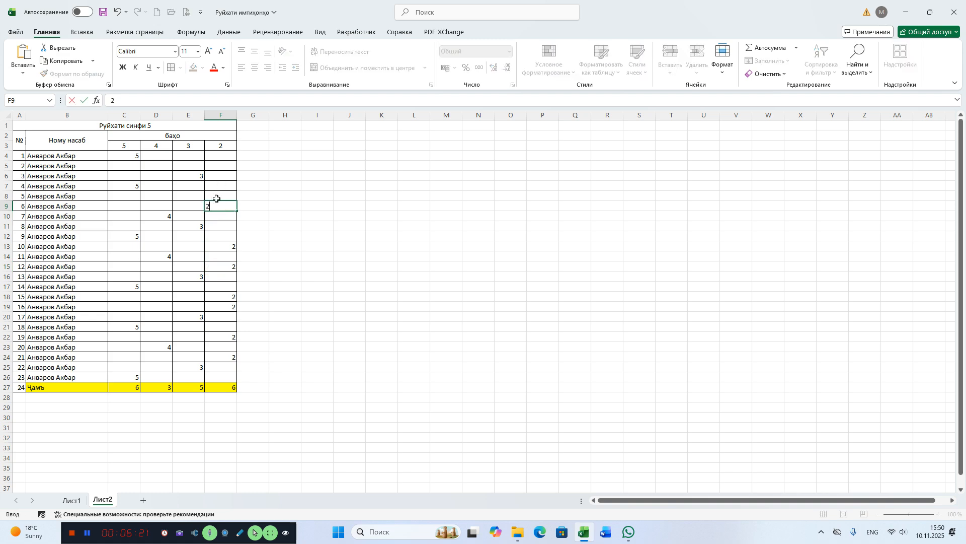
pyautogui.click(222, 196)
pyautogui.write('2')
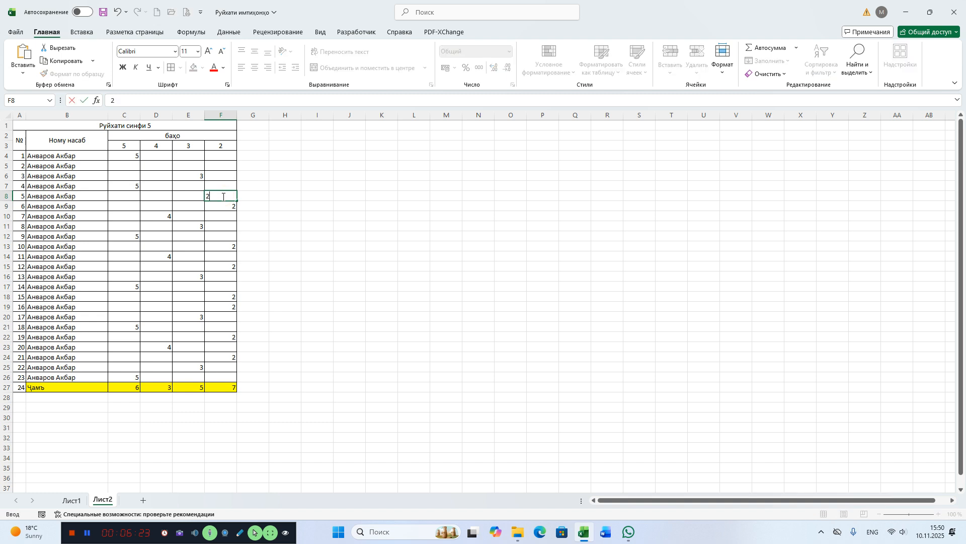
pyautogui.click(220, 165)
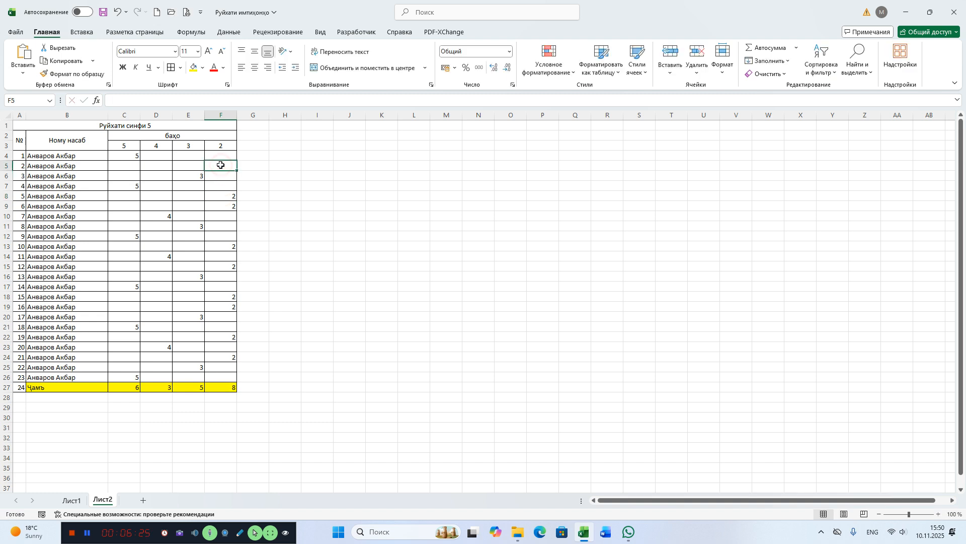
pyautogui.write('2')
pyautogui.click(189, 230)
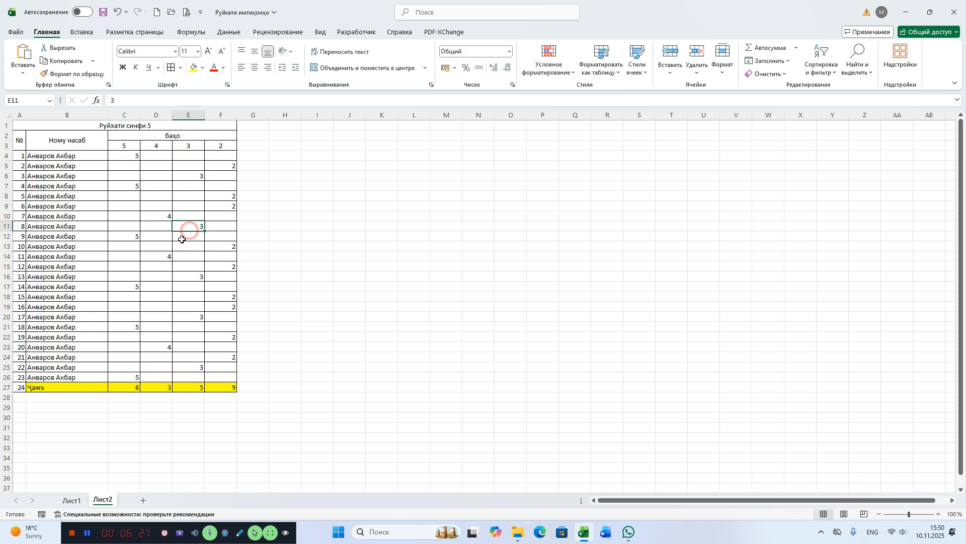